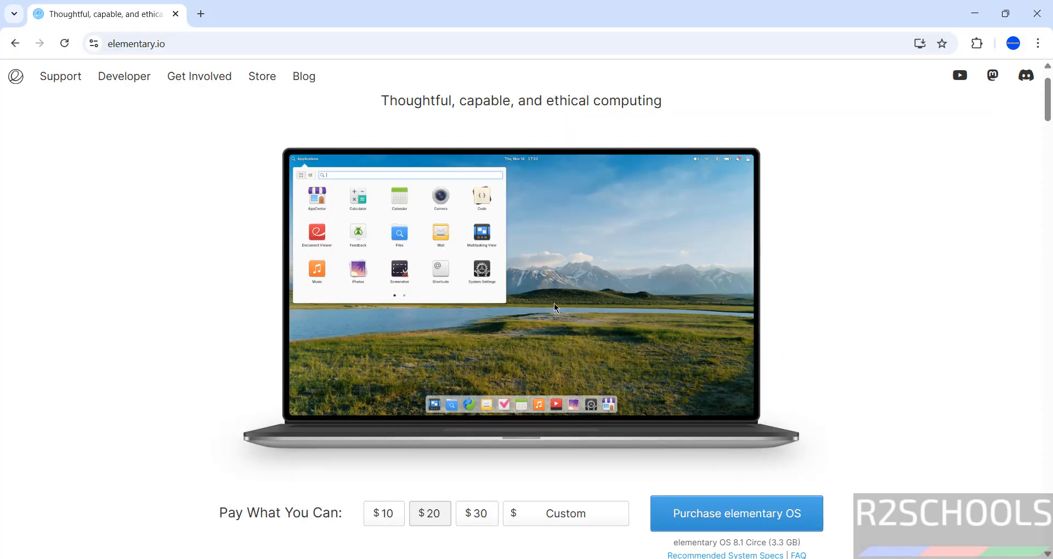
Enter a $0 custom Pay What You Can amount and open the elementary OS 8.1 download choices
scroll(549, 274, down, 4)
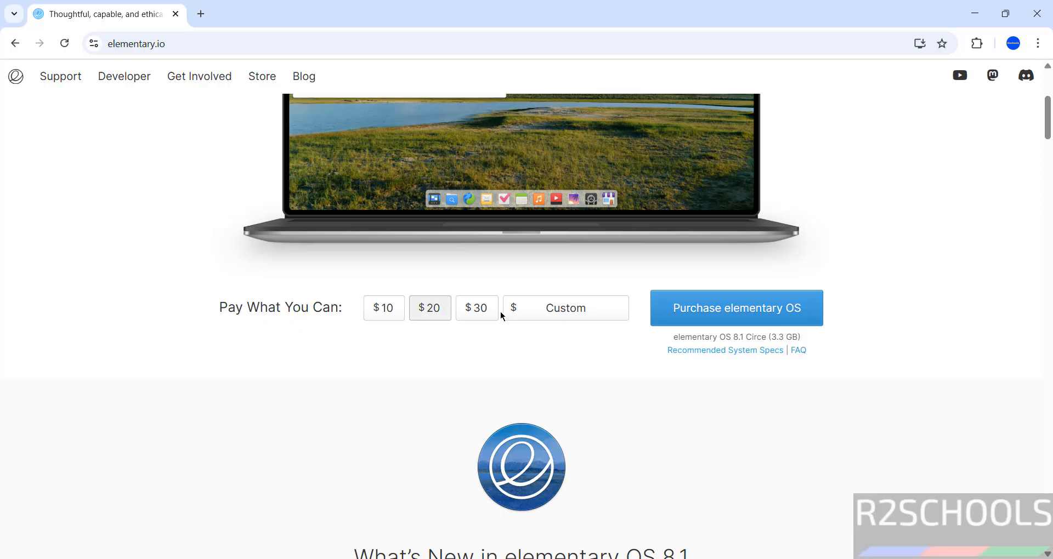
click(585, 314)
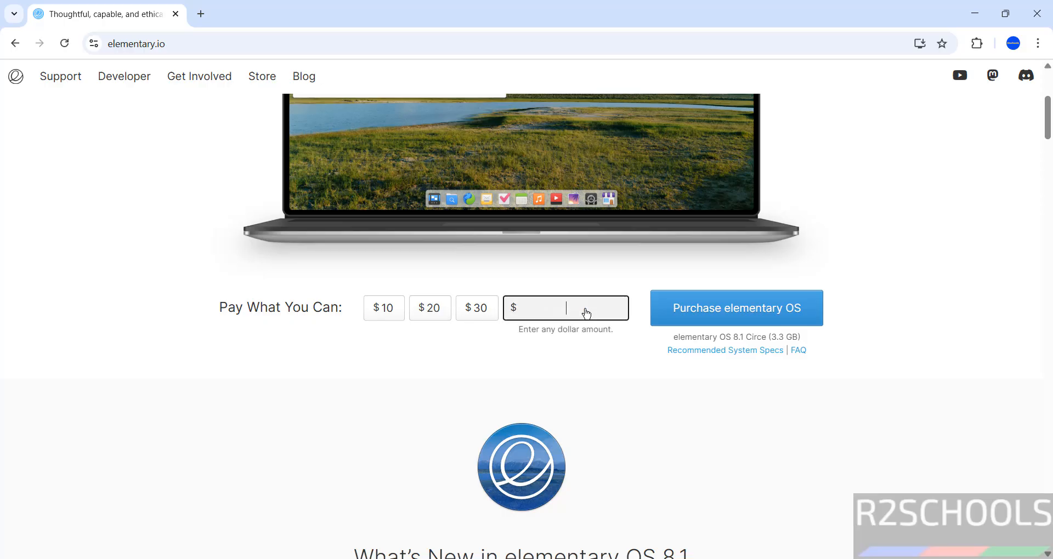
text(0)
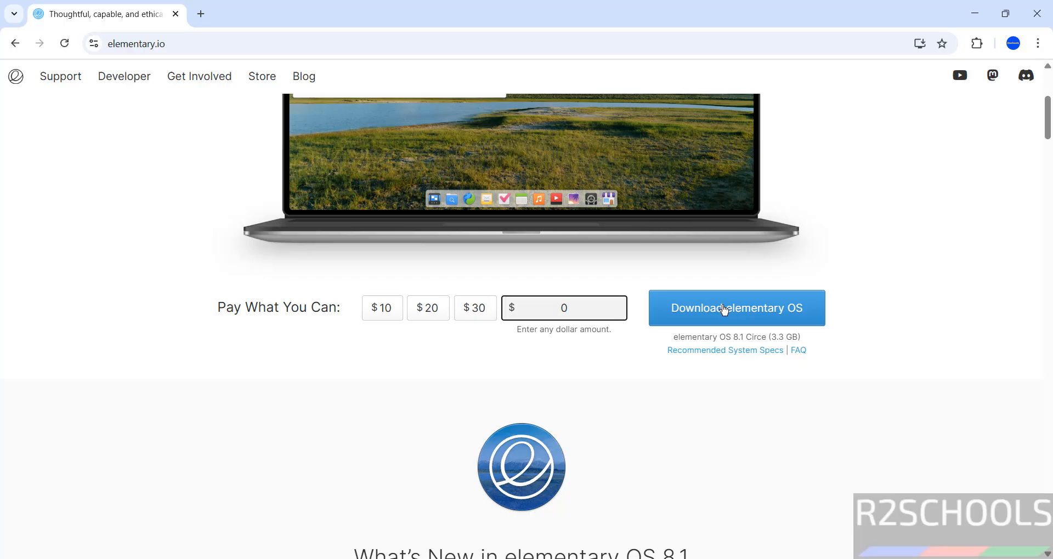
click(675, 307)
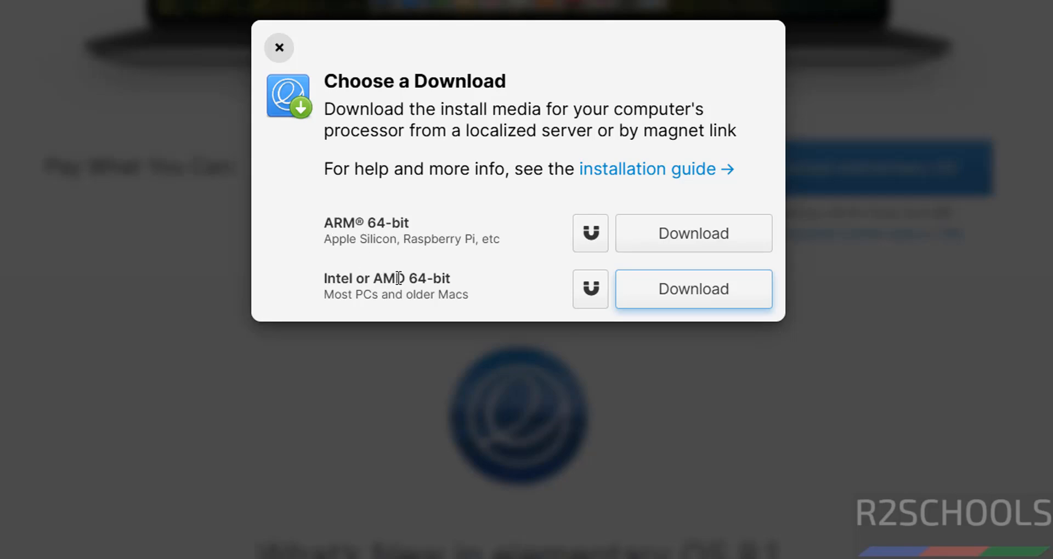
Cancel the duplicate Intel or AMD 64-bit ISO download in Chrome and remove it from the list
click(623, 297)
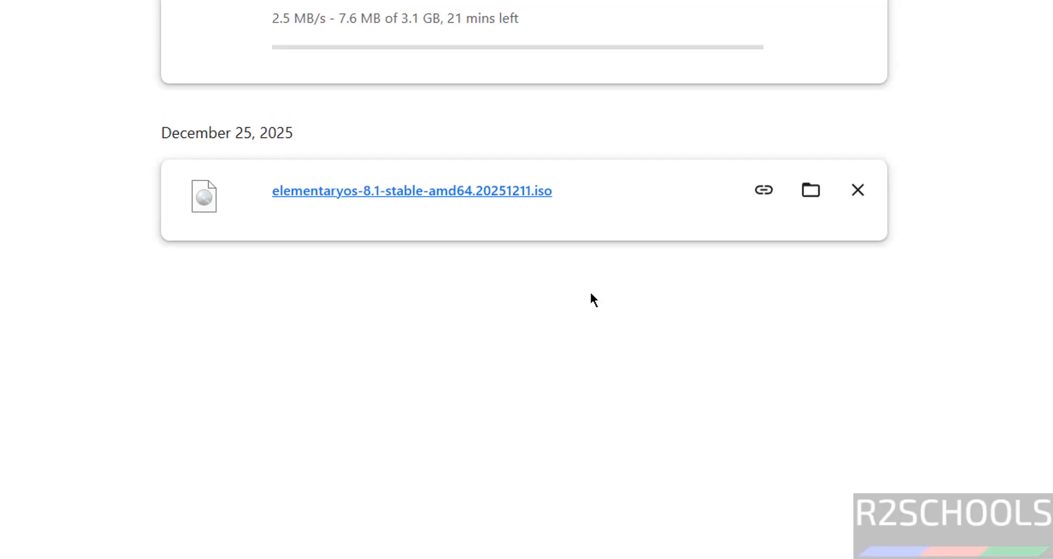
scroll(589, 299, up, 4)
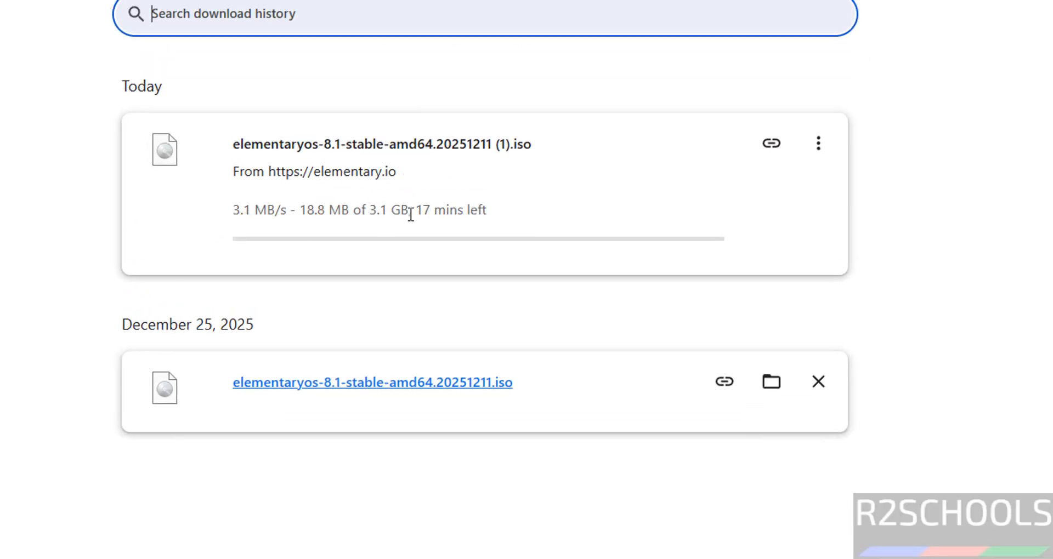
click(816, 148)
click(763, 198)
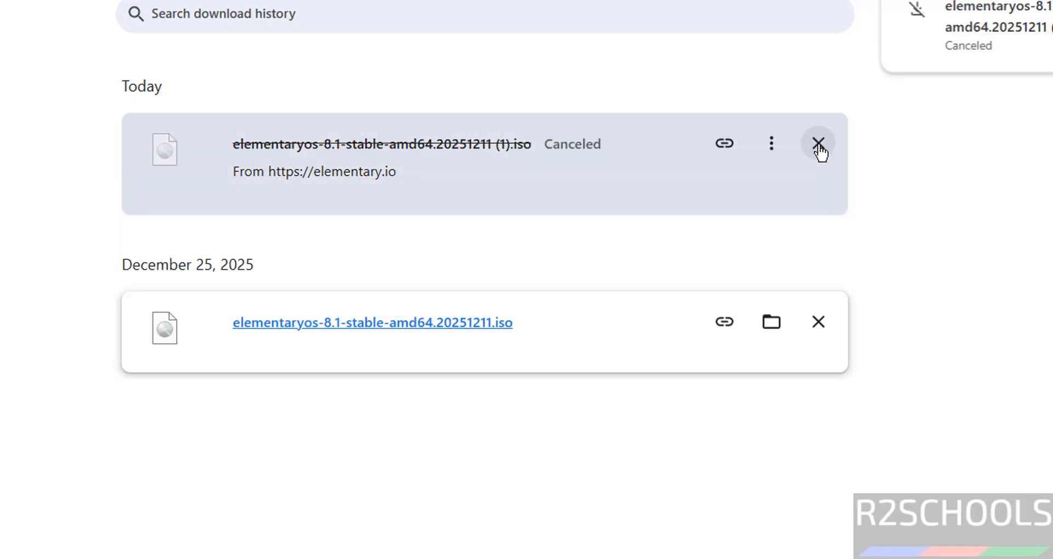
click(818, 143)
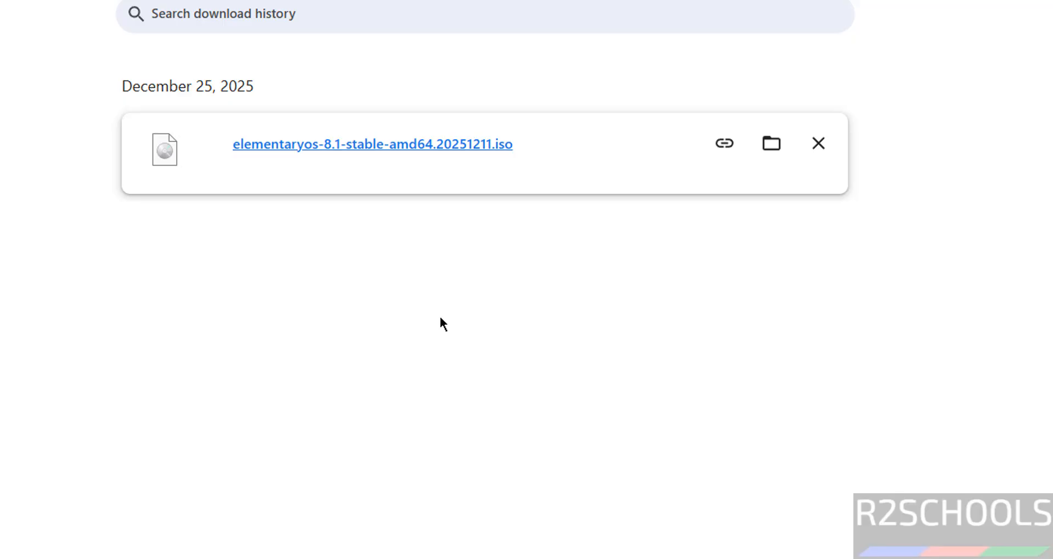
key(super)
Launch Oracle VirtualBox from a 'virtua' search and choose Machine > New
text(virtua)
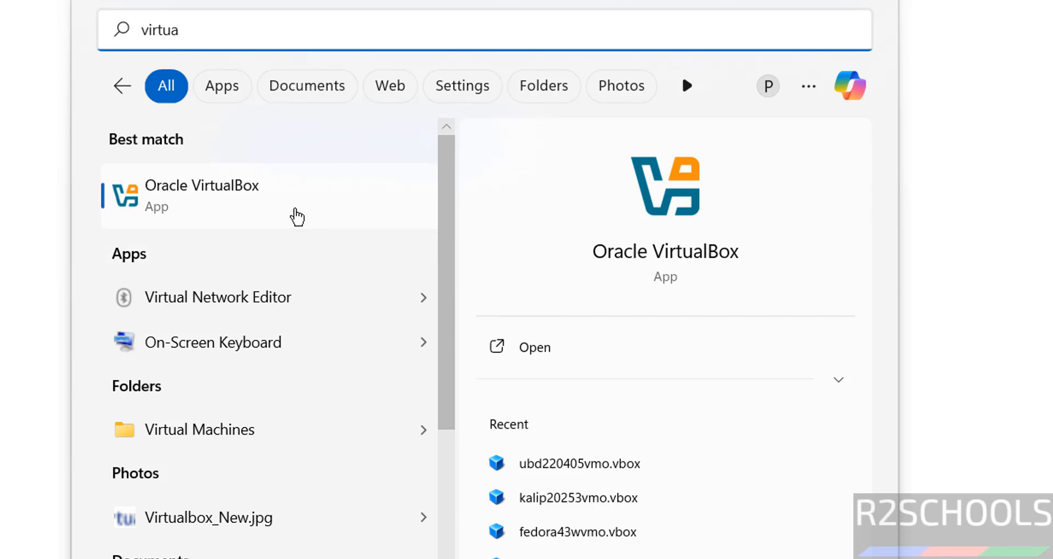
click(296, 217)
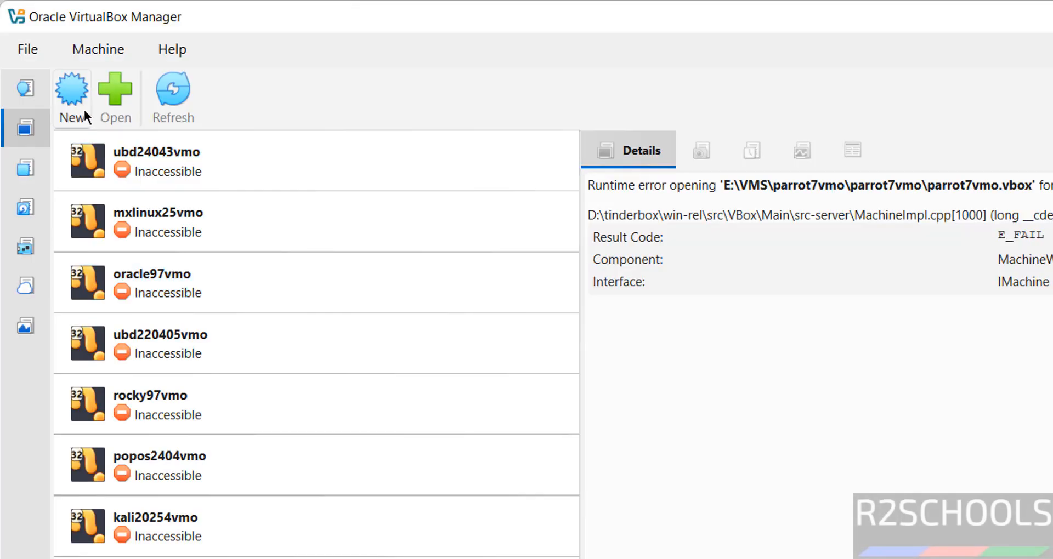
click(98, 49)
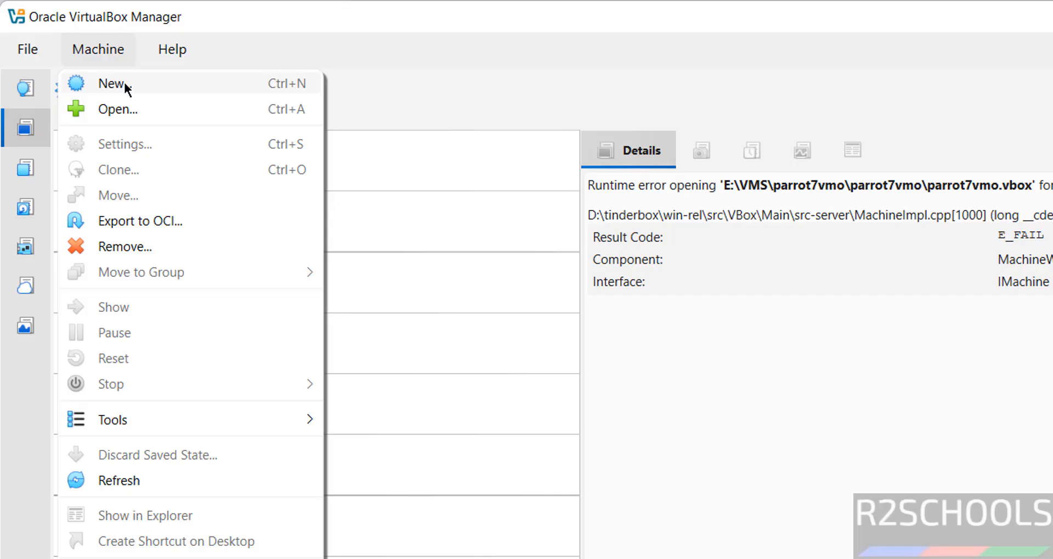
click(126, 88)
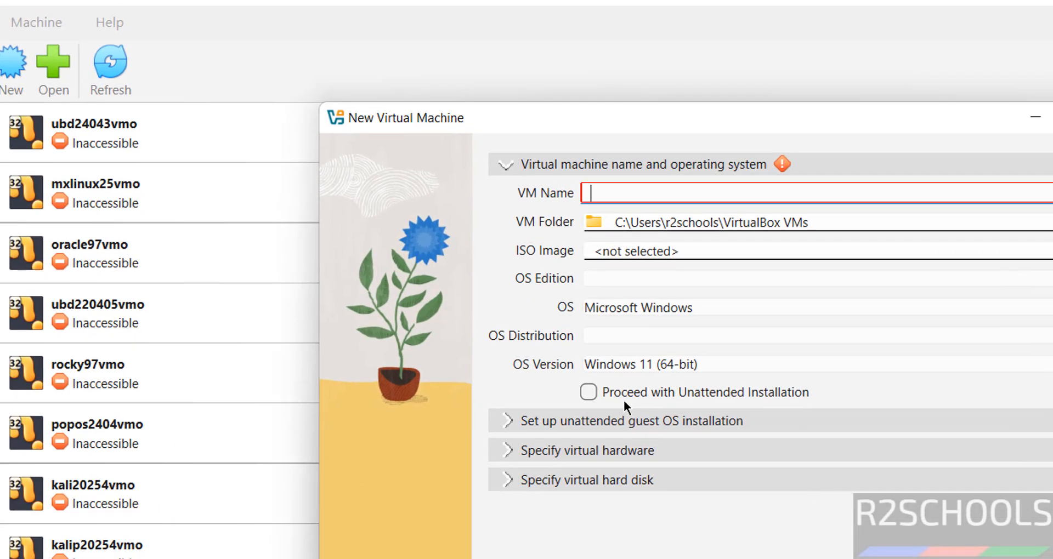
Name the new virtual machine elementaryos81vmo
text(element)
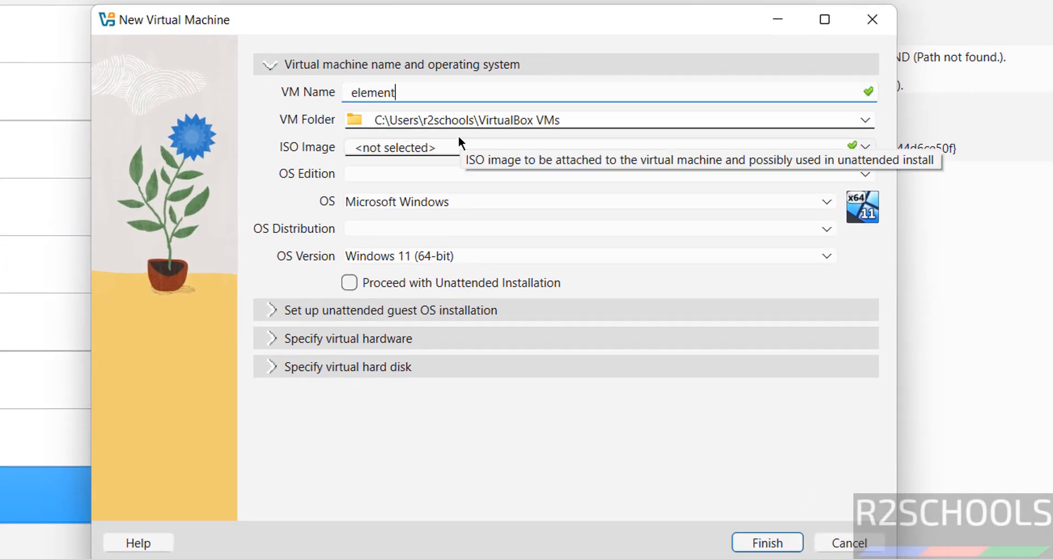
text(aryos81vmo)
key(ctrl+a)
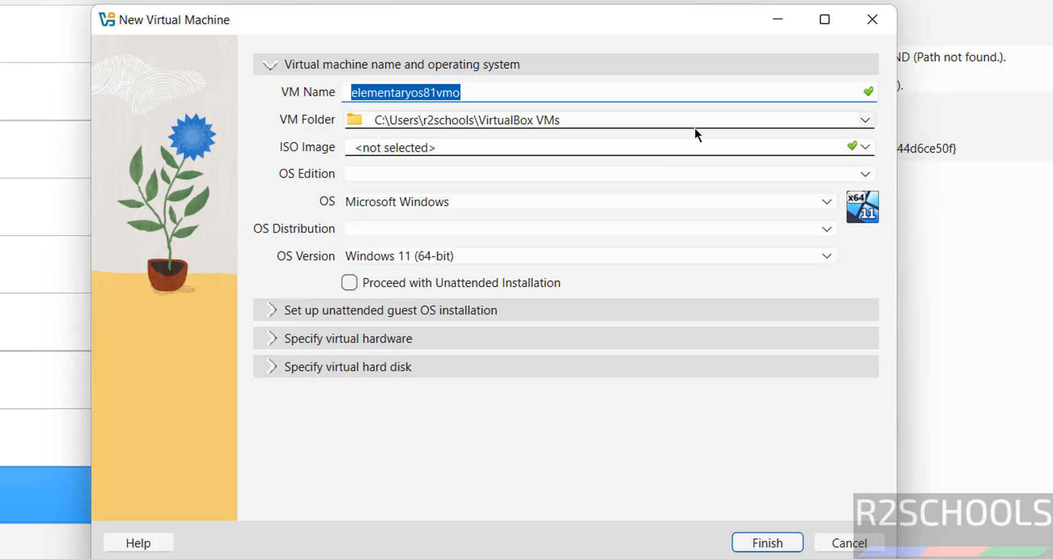
click(673, 113)
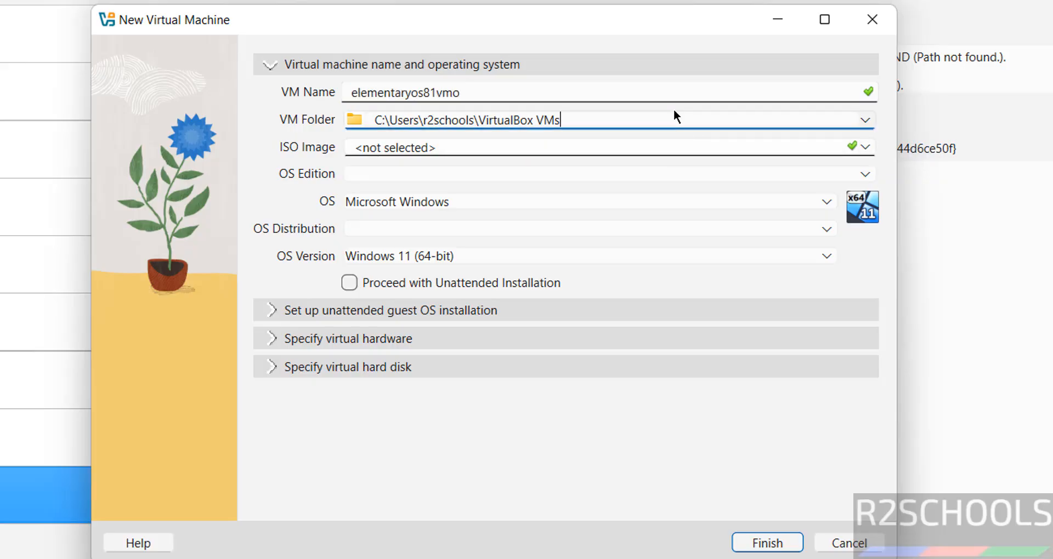
Keep the default VM folder and browse for an ISO image file
click(863, 121)
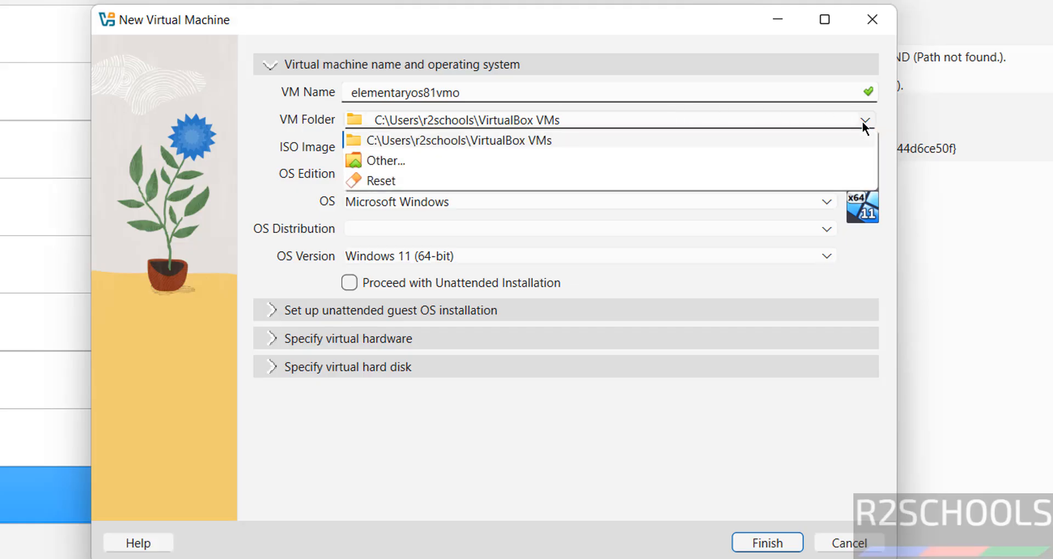
click(522, 160)
click(804, 488)
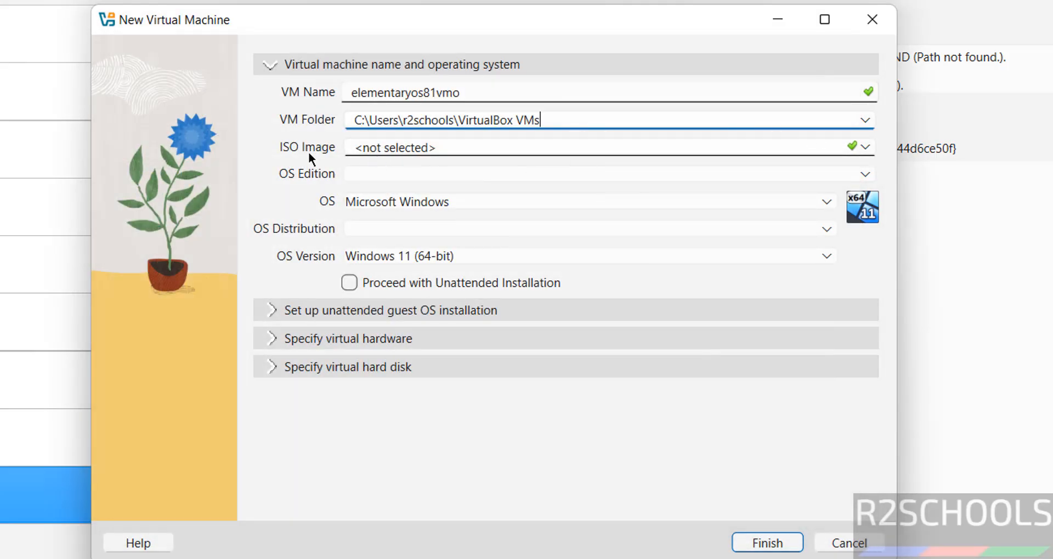
click(865, 147)
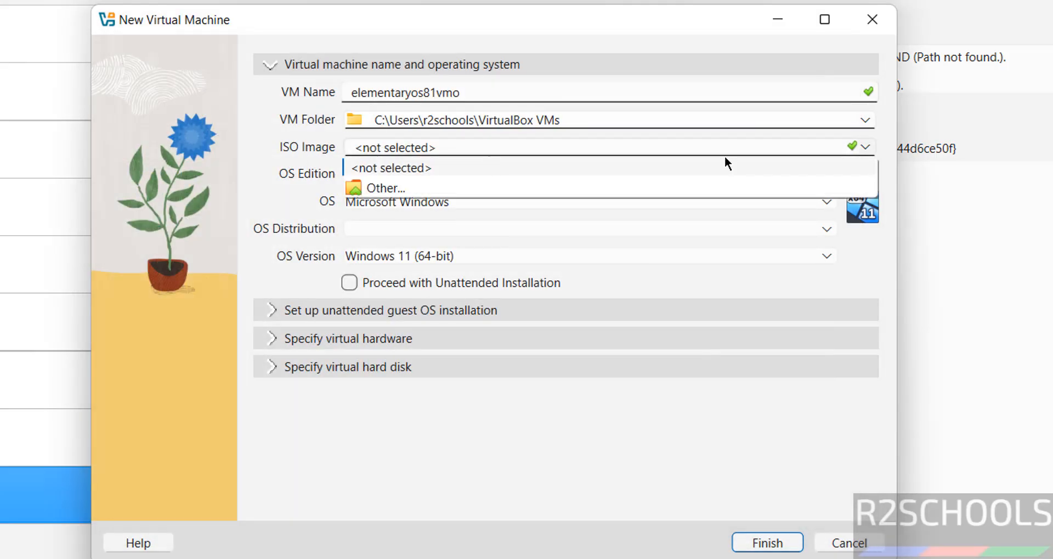
click(421, 183)
Attach elementaryos-8.1-stable-amd64.20251211.iso from Downloads to the new VM
click(329, 215)
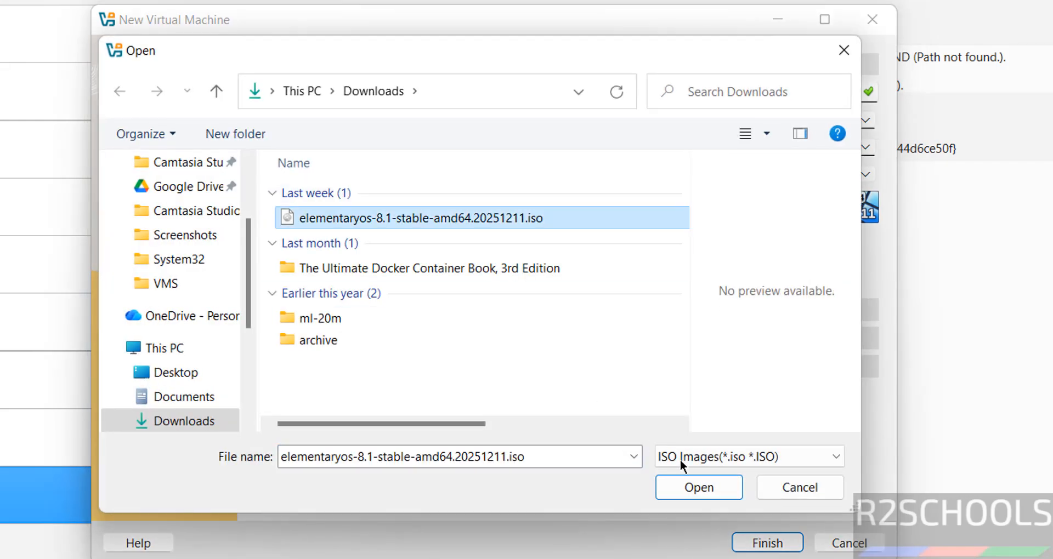
click(697, 486)
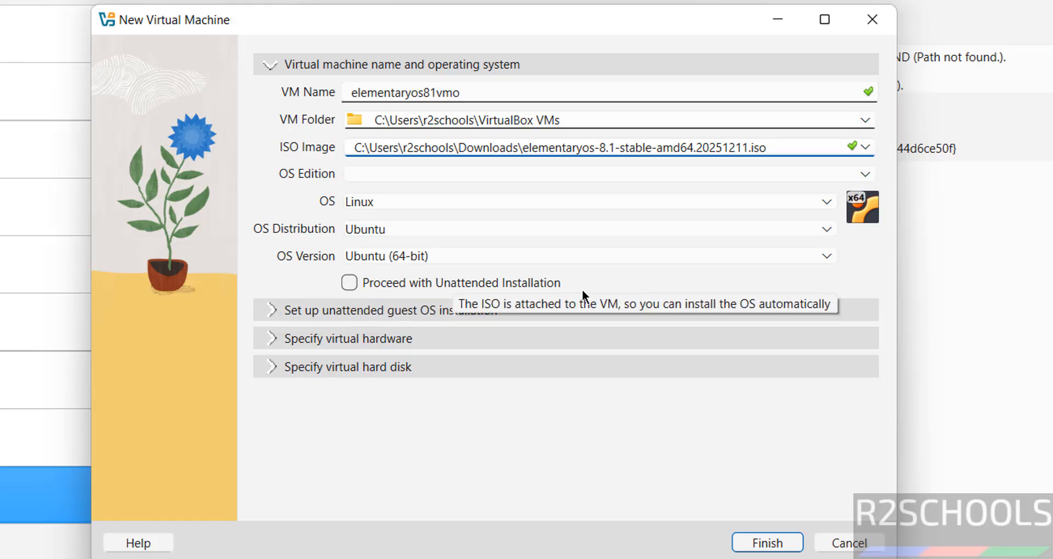
Give the VM 4096 MB base memory and 2 CPUs
click(331, 340)
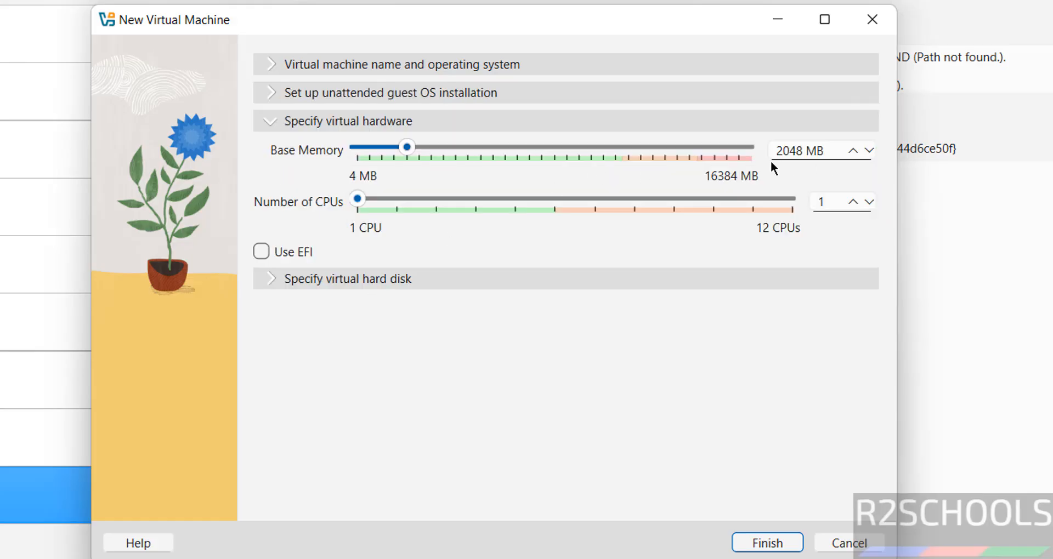
double_click(790, 150)
text(409)
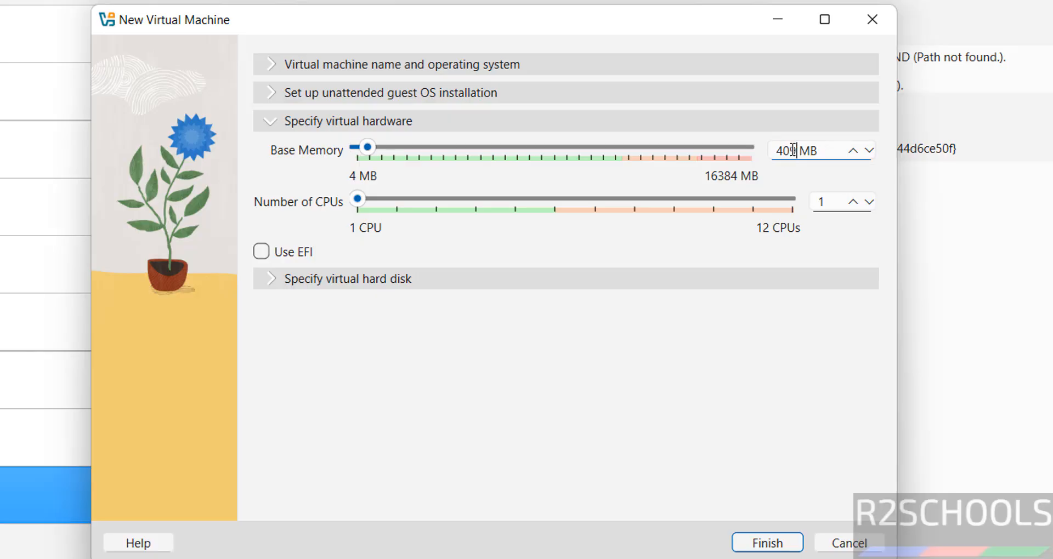
text(6)
key(Tab)
text(2)
Set a 50 GB virtual hard disk and finish creating the VM
click(487, 275)
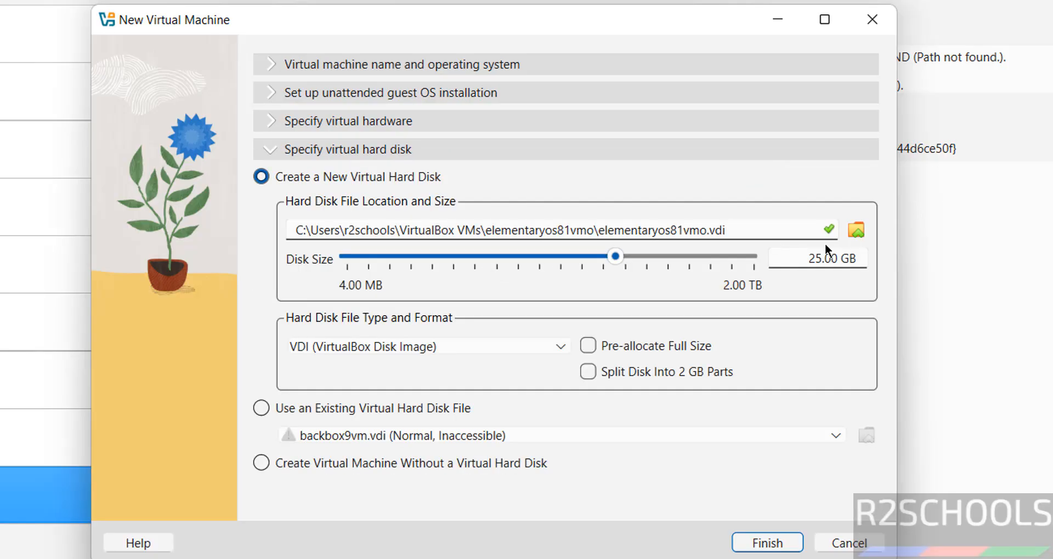
double_click(816, 258)
text(50)
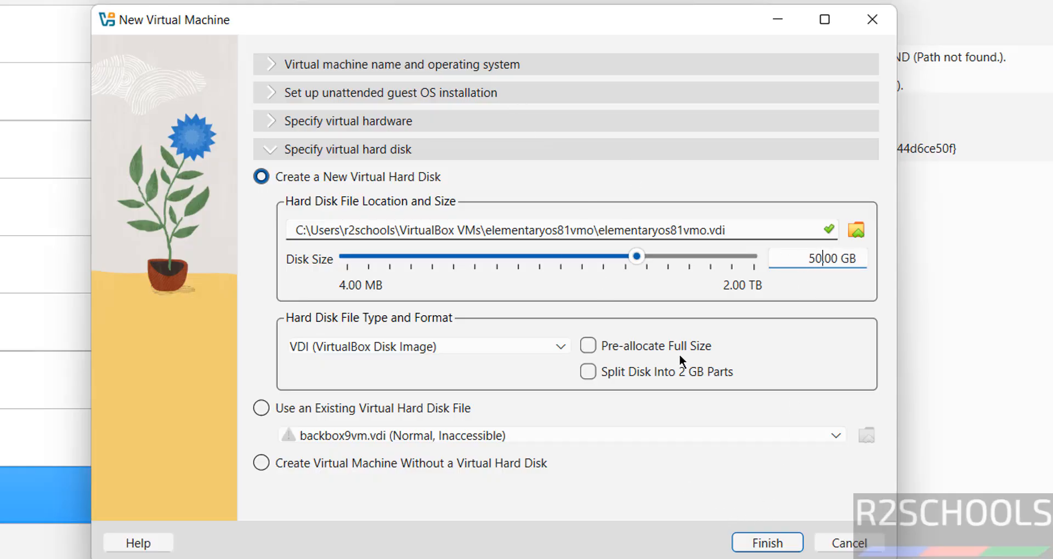
click(765, 542)
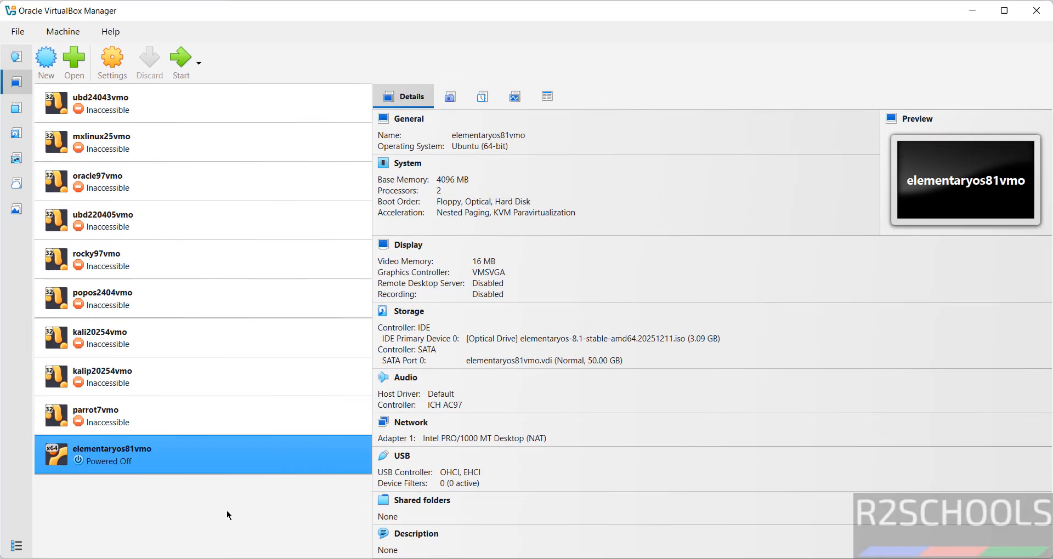
Start elementaryos81vmo with Start with GUI from its right-click menu
right_click(156, 462)
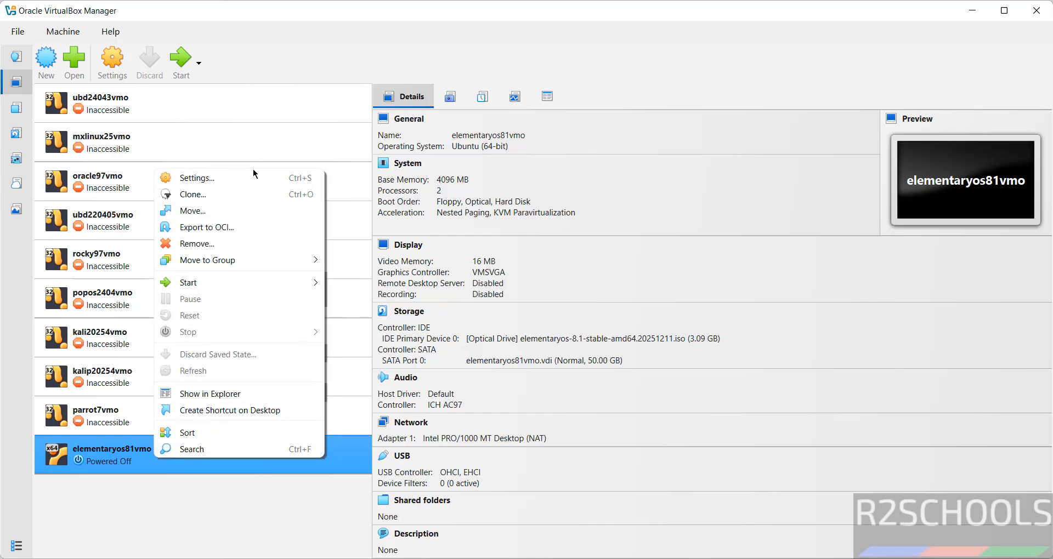
click(278, 43)
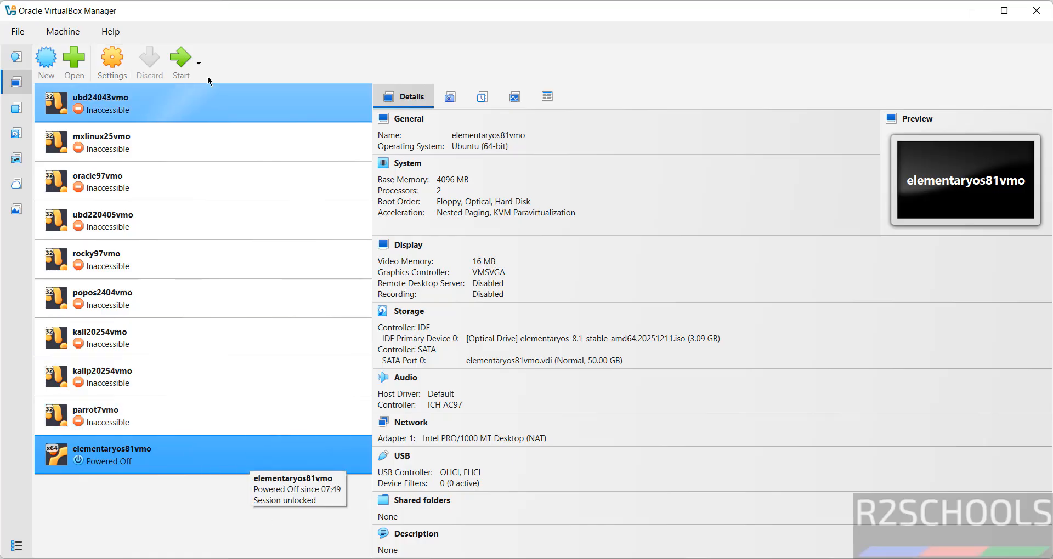
right_click(165, 448)
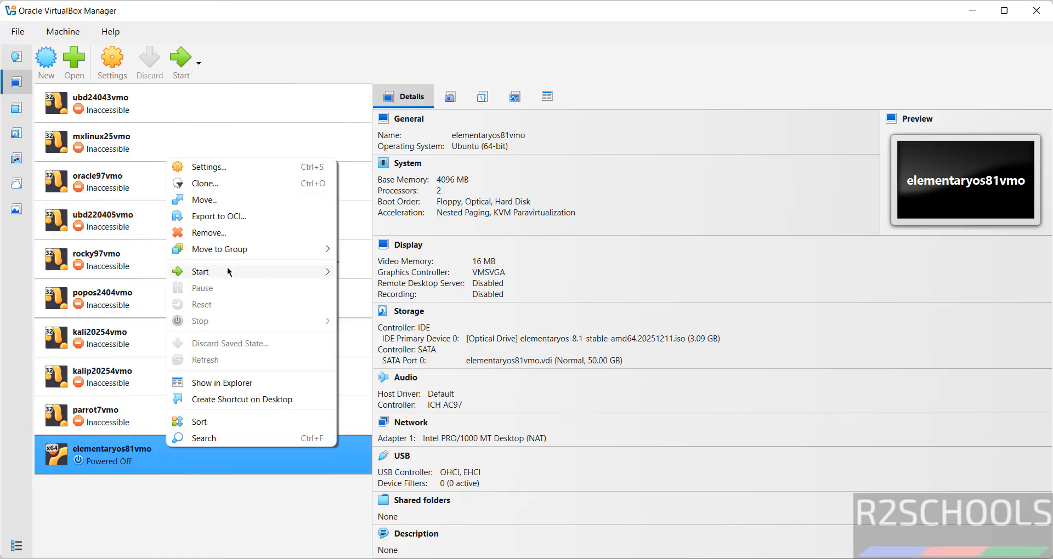
mouse_move(226, 270)
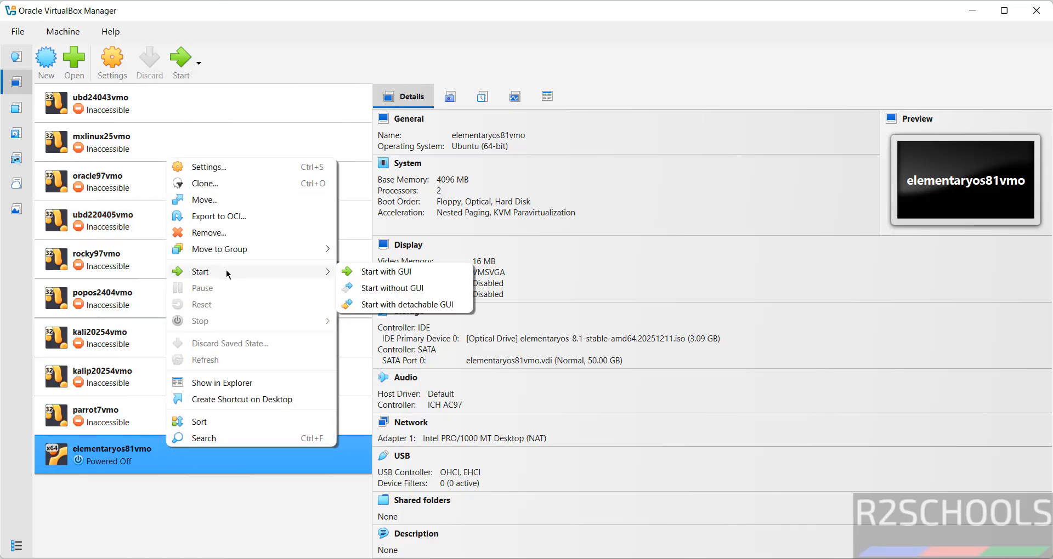
click(413, 280)
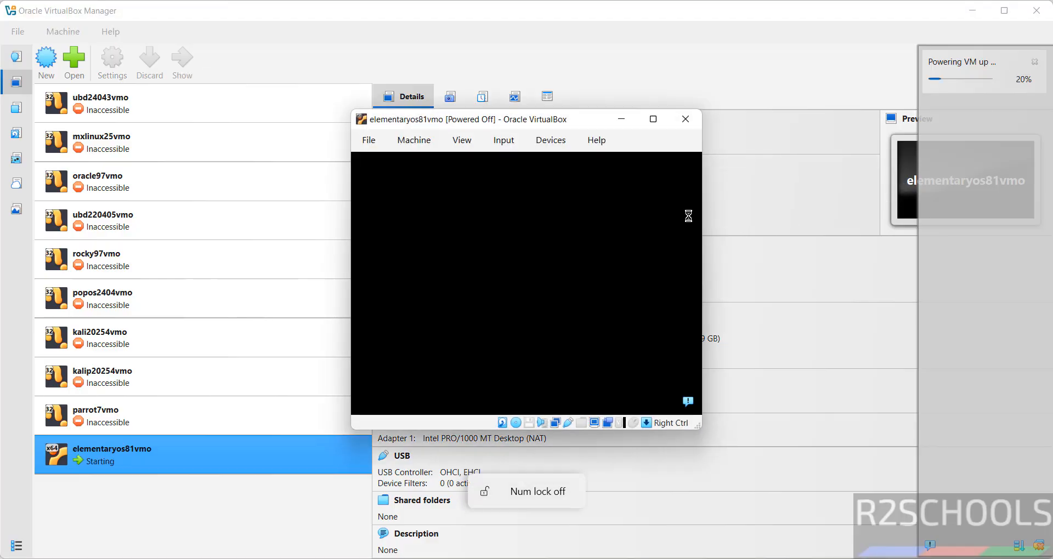
Maximize the VM window, dismiss the auto-capture notice, and boot 'Try or install elementary OS'
click(651, 124)
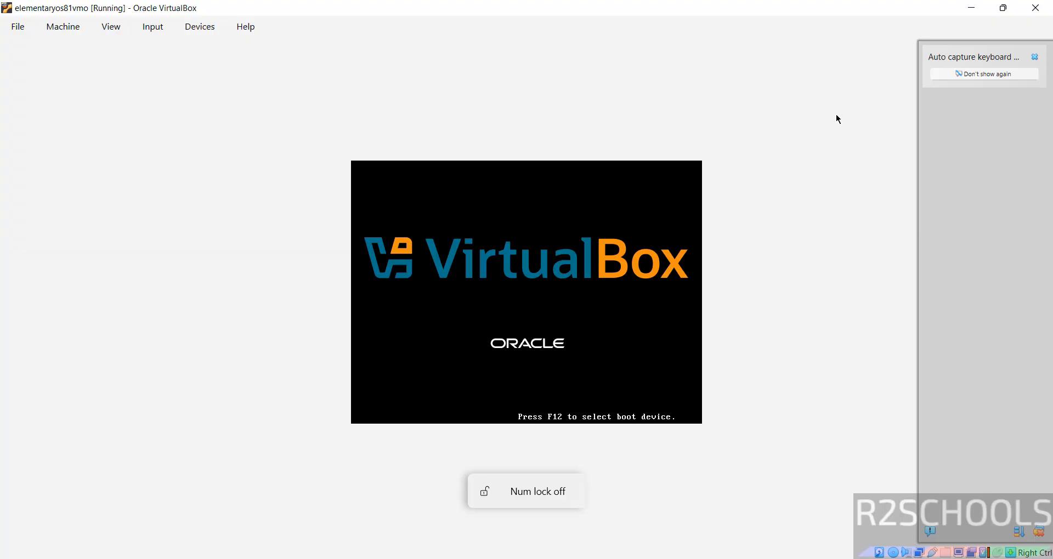
click(1034, 57)
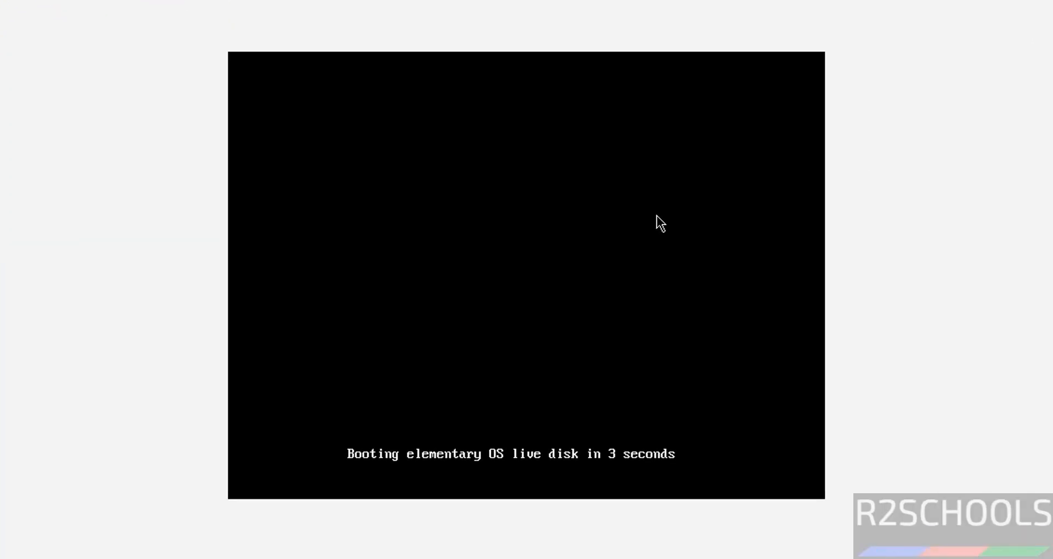
key(Return)
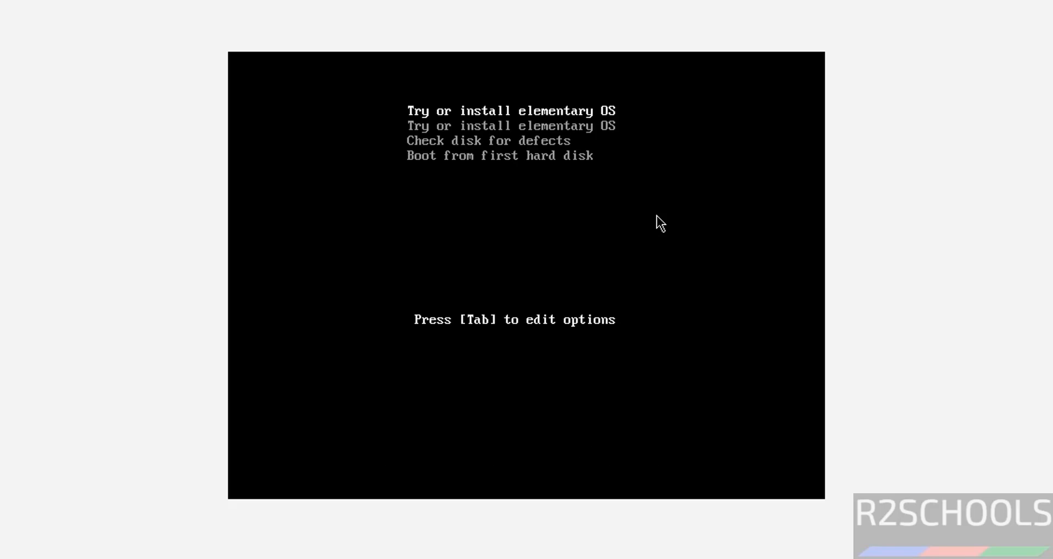
key(Down)
key(Up)
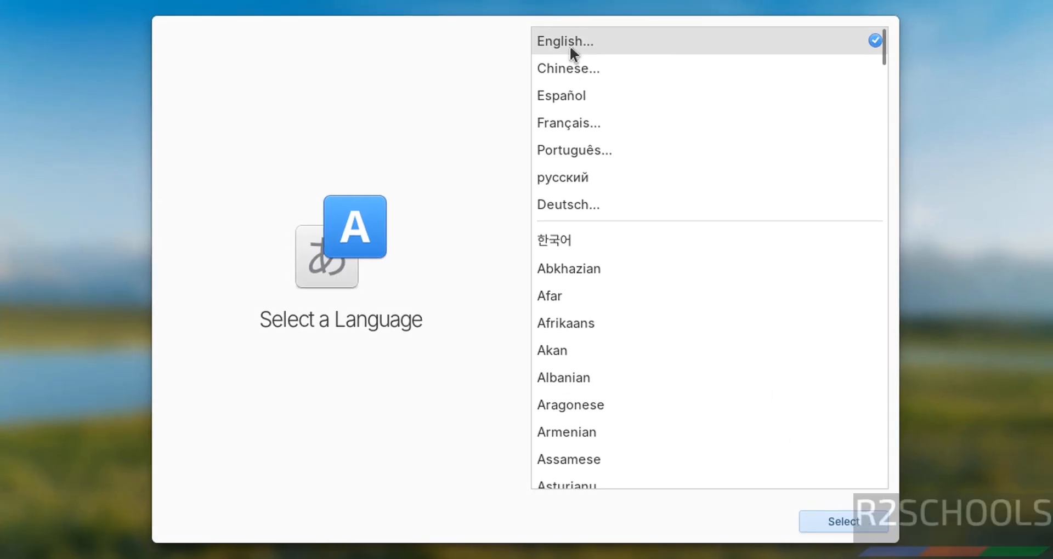
Choose English, United States, then the English (US) Default keyboard layout
click(850, 516)
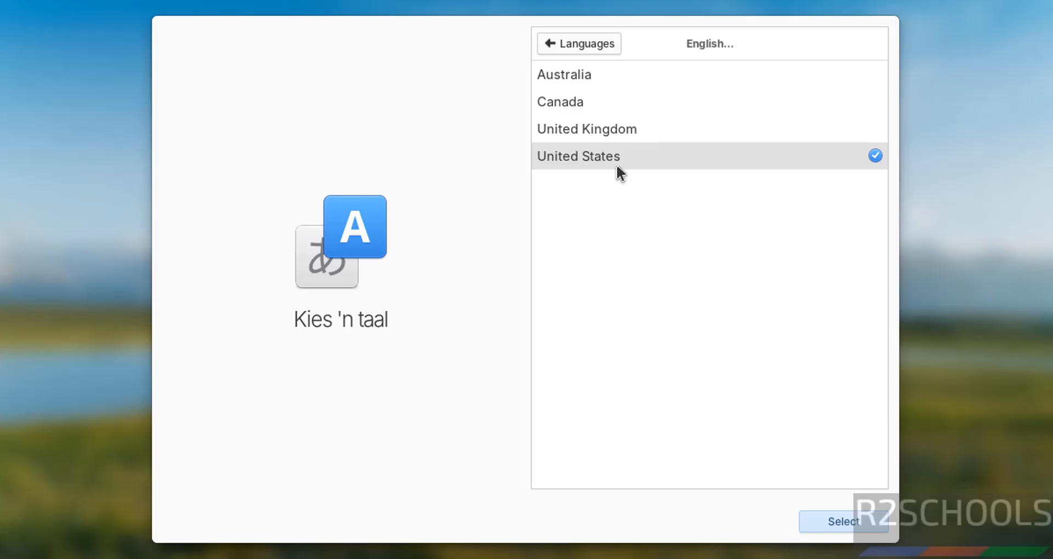
click(825, 518)
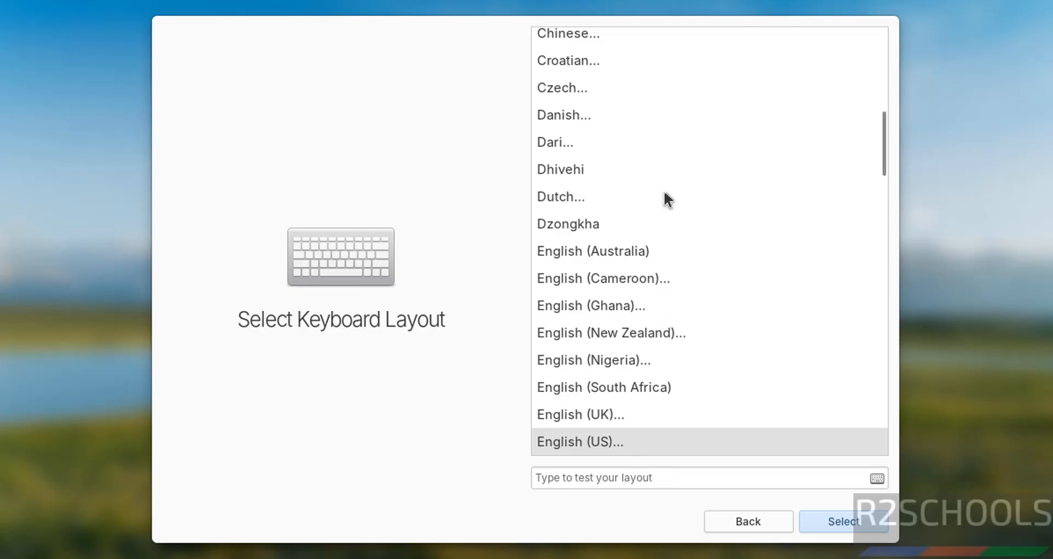
click(819, 518)
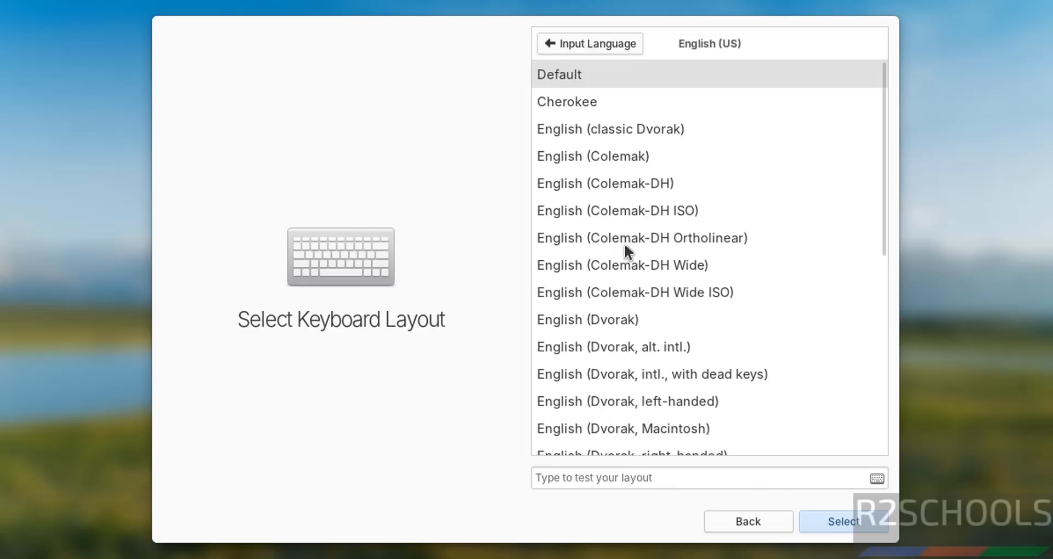
click(829, 518)
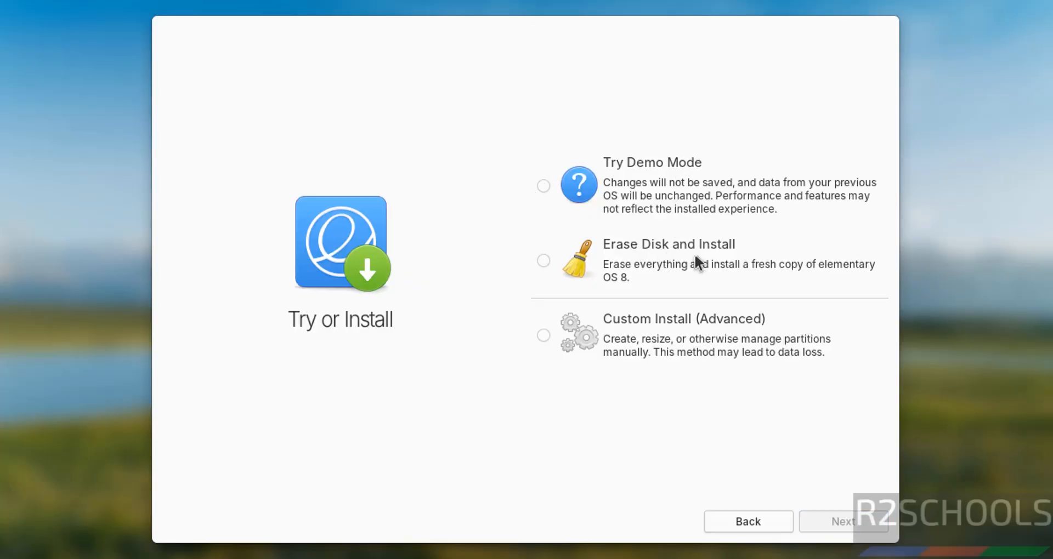
Select 'Erase Disk and Install' and confirm it
click(553, 263)
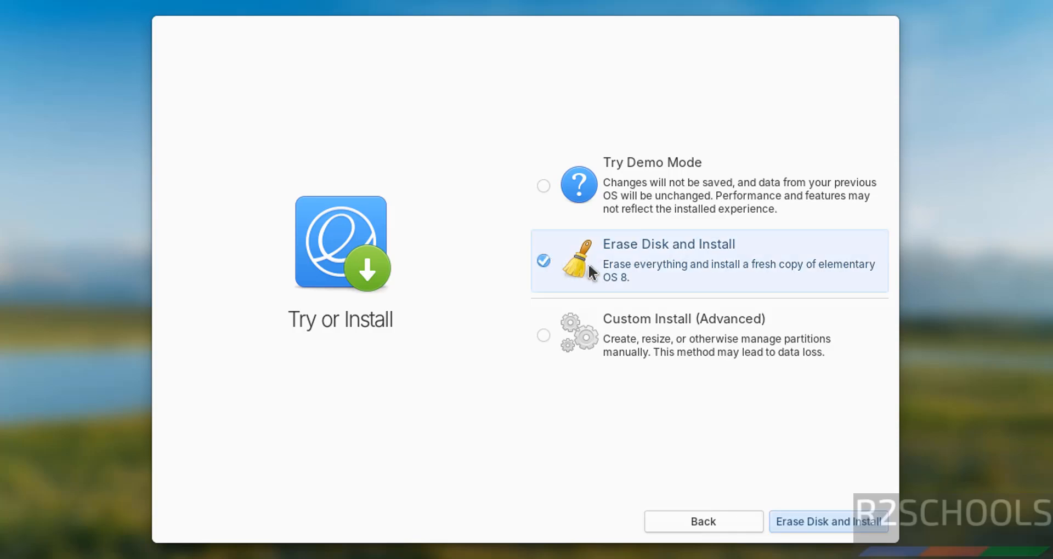
click(830, 521)
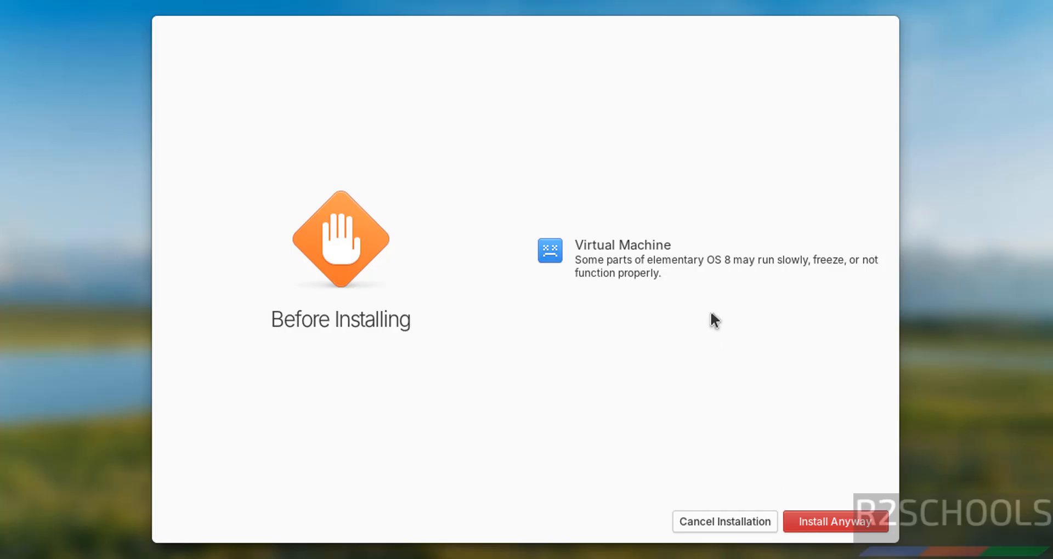
Install elementary OS onto the ATA VBOX HARDDISK despite the VM warning, choosing Don't Encrypt
click(825, 524)
click(636, 293)
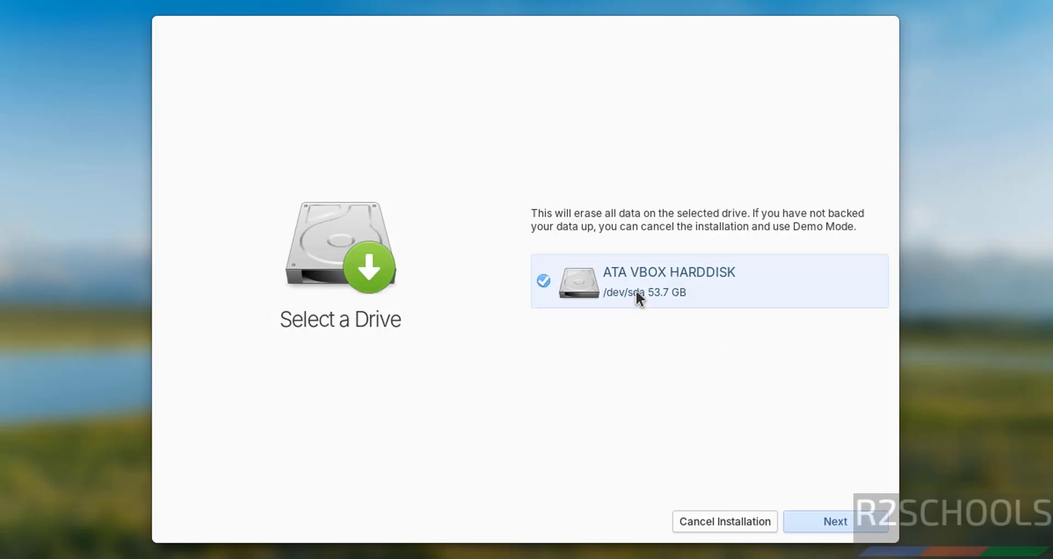
click(862, 521)
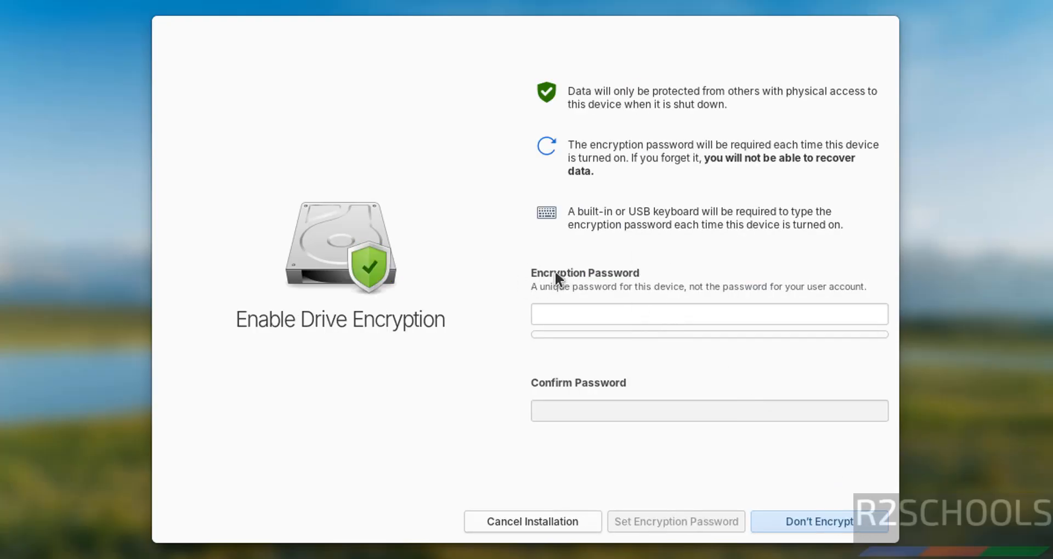
click(571, 317)
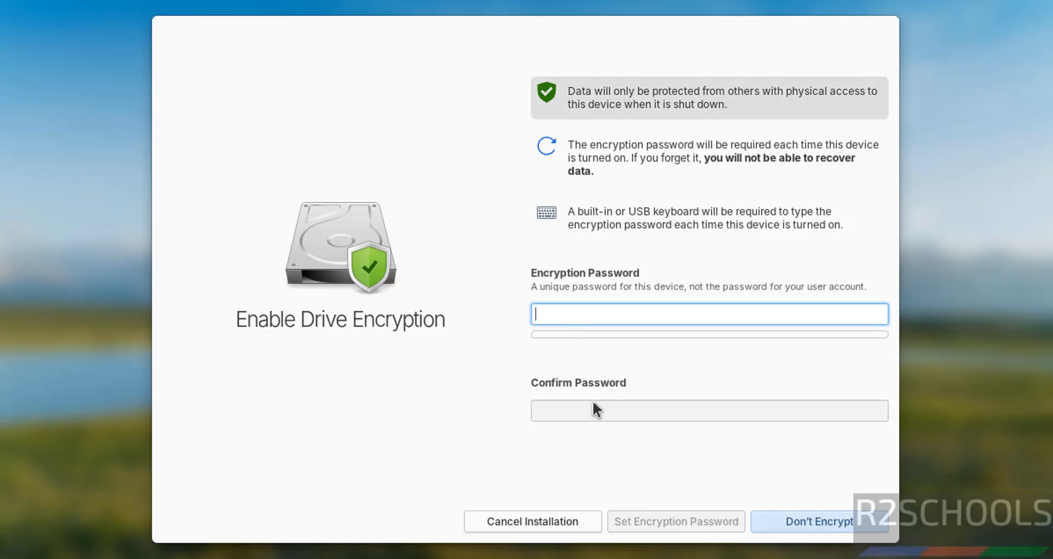
click(798, 523)
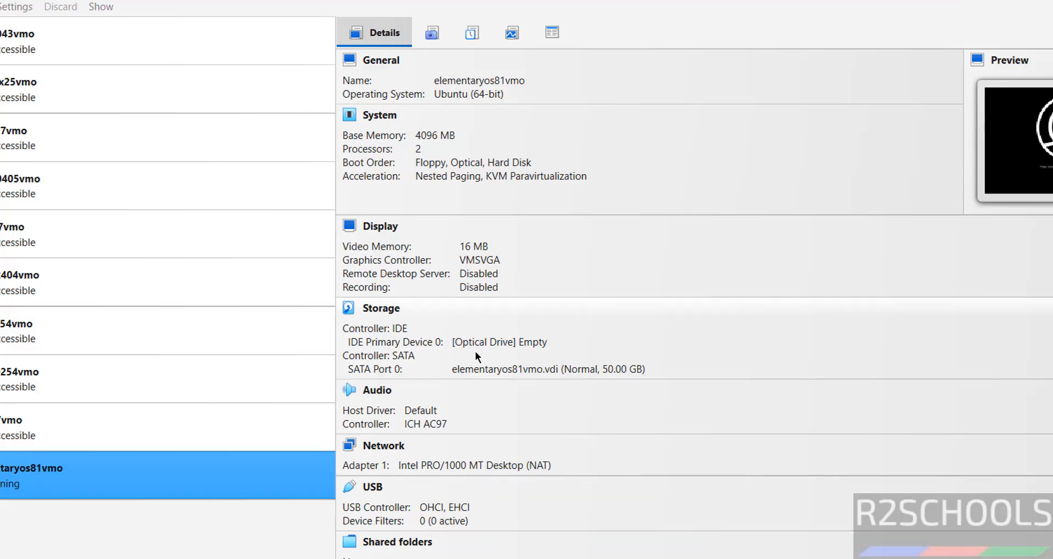
Reboot past the remove-medium prompt and accept English with the English (US) keyboard layout and variant
click(489, 344)
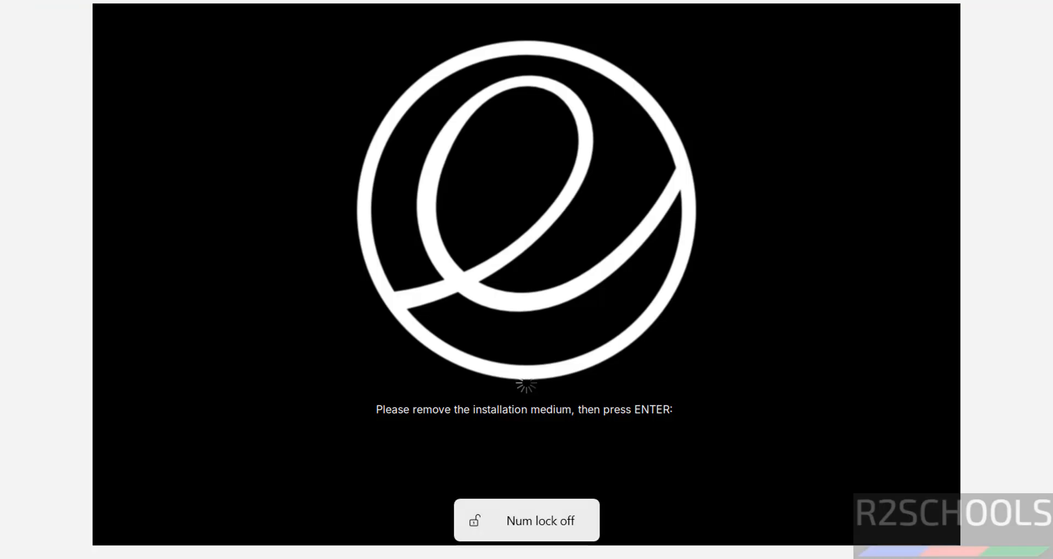
key(Return)
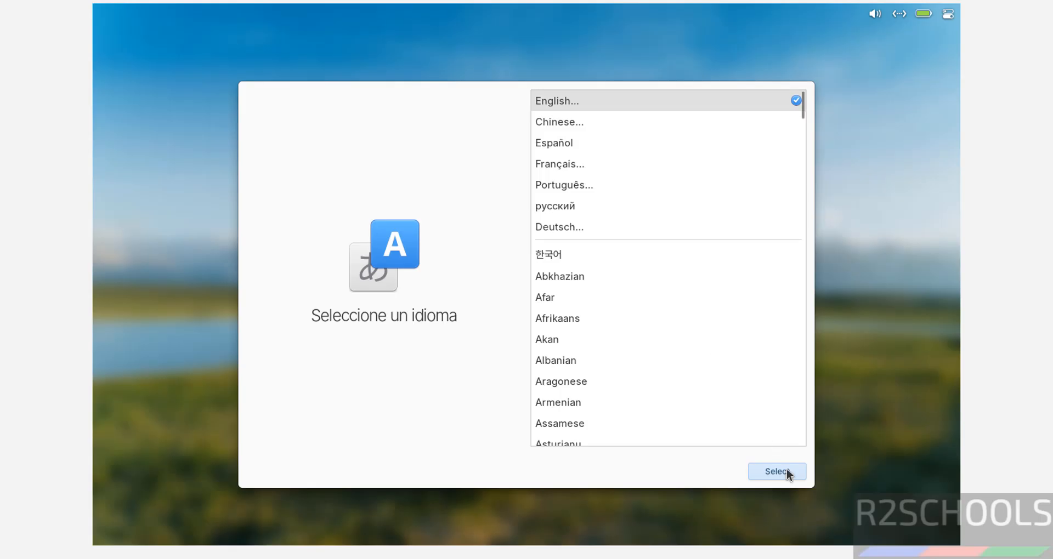
click(785, 470)
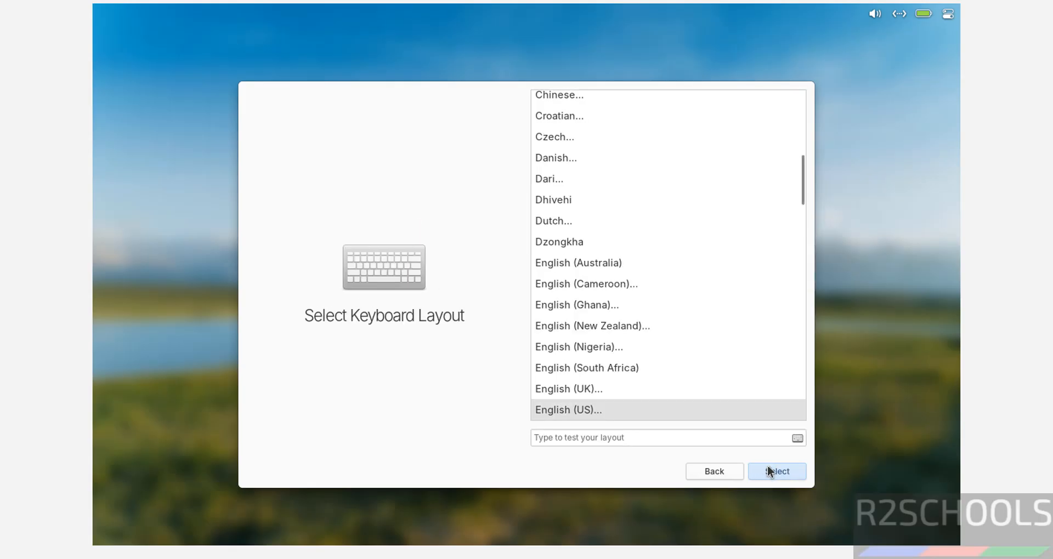
click(774, 471)
click(775, 472)
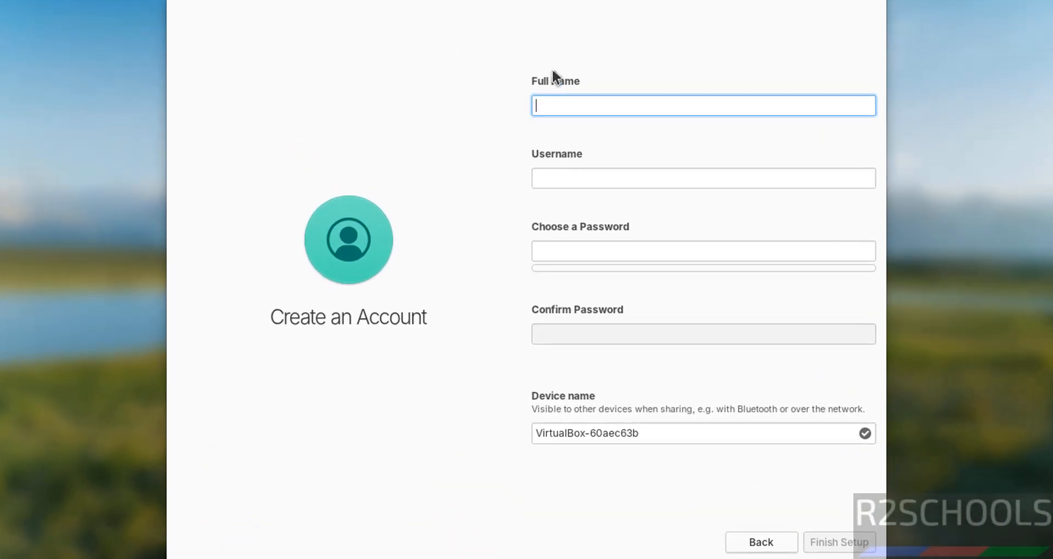
Enter the account's full name, username, password and password confirmation, then finish setup
text(r2schools)
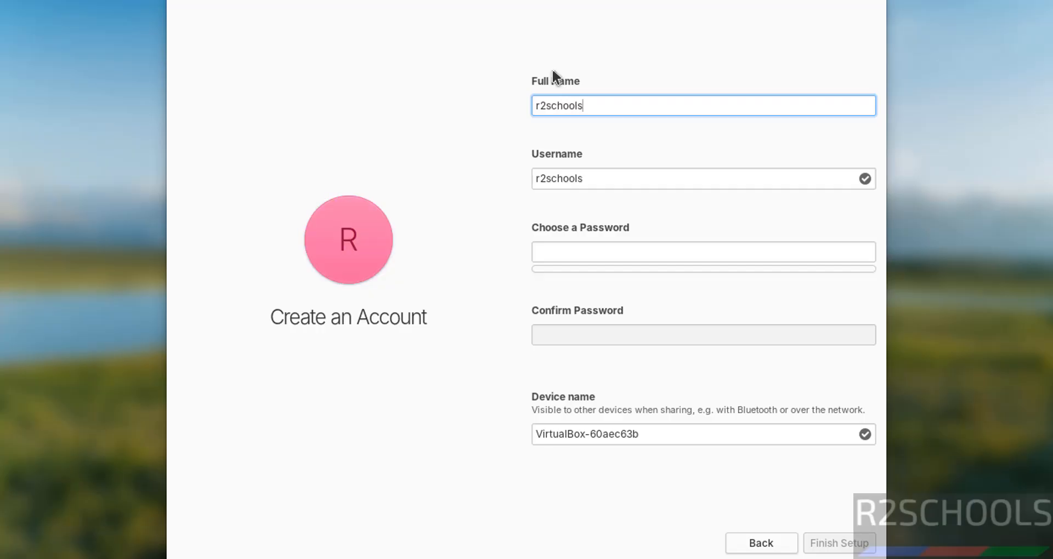
click(602, 178)
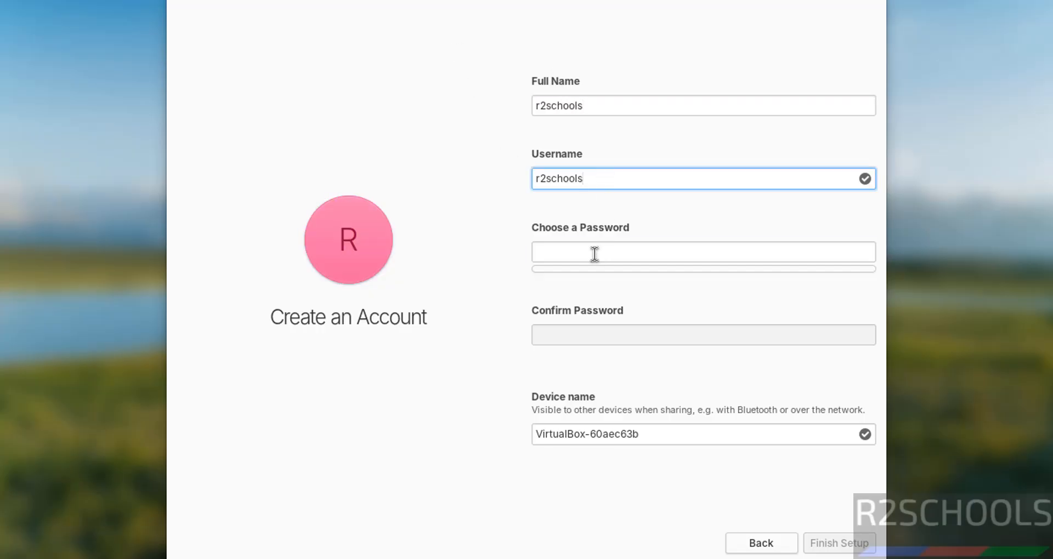
click(594, 254)
text(*******)
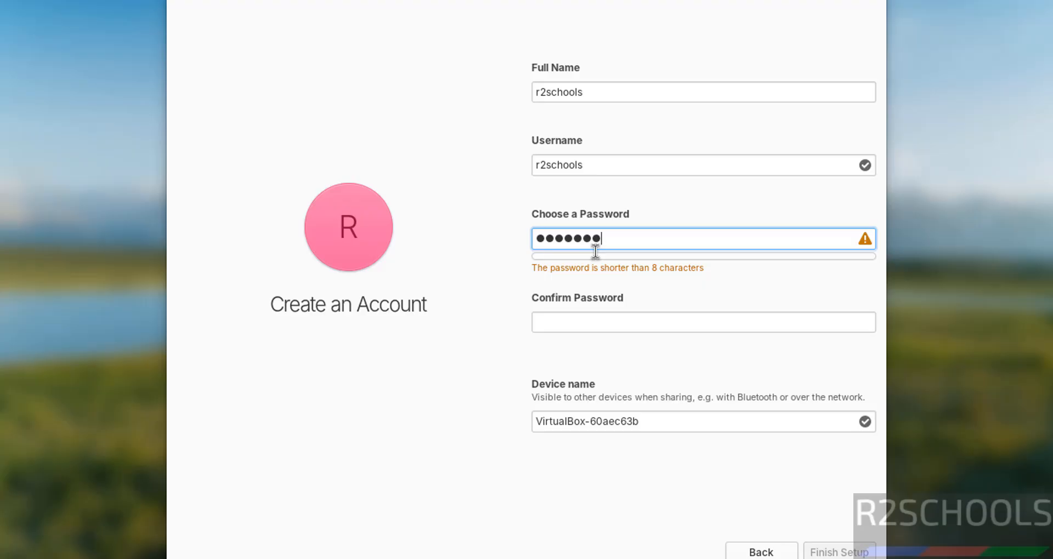
text(**)
click(562, 311)
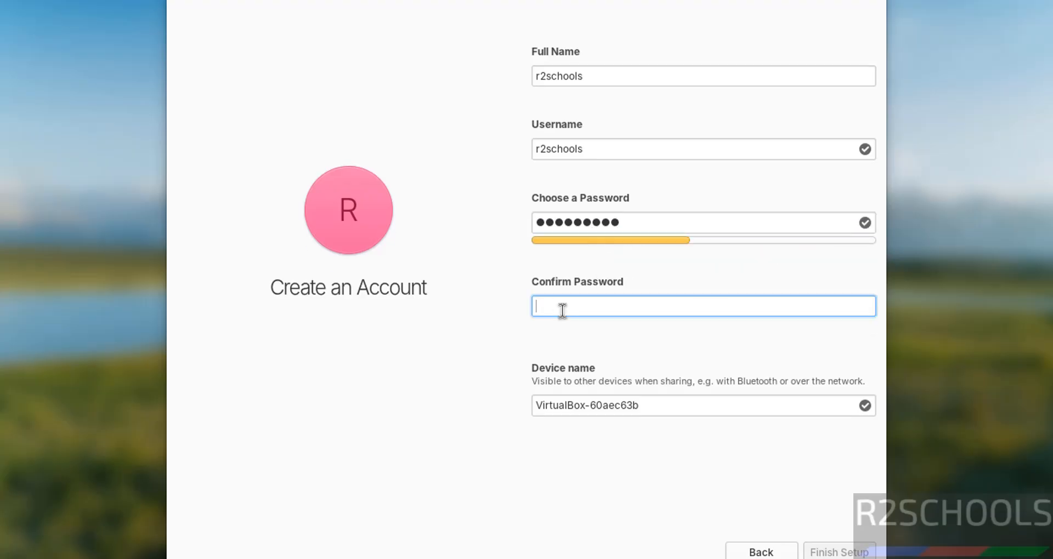
text(*********)
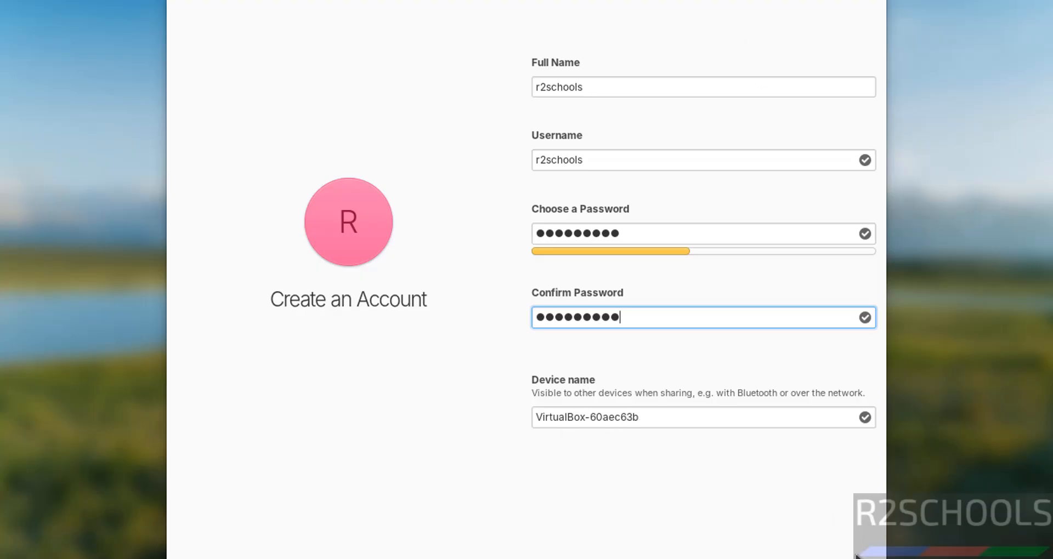
key(Return)
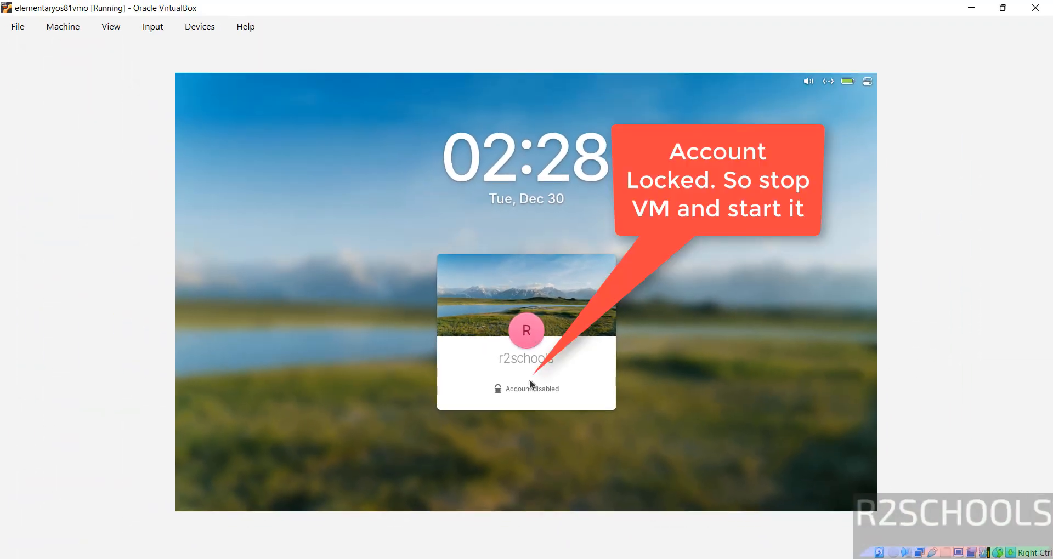
Power off the VM, start it again from VirtualBox Manager, and log in with the account password
click(1035, 8)
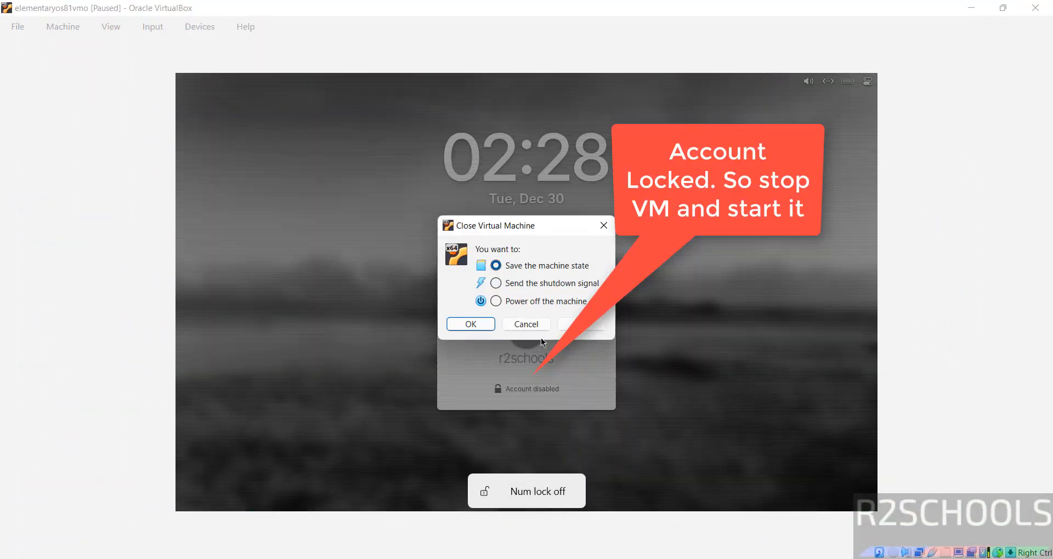
click(492, 323)
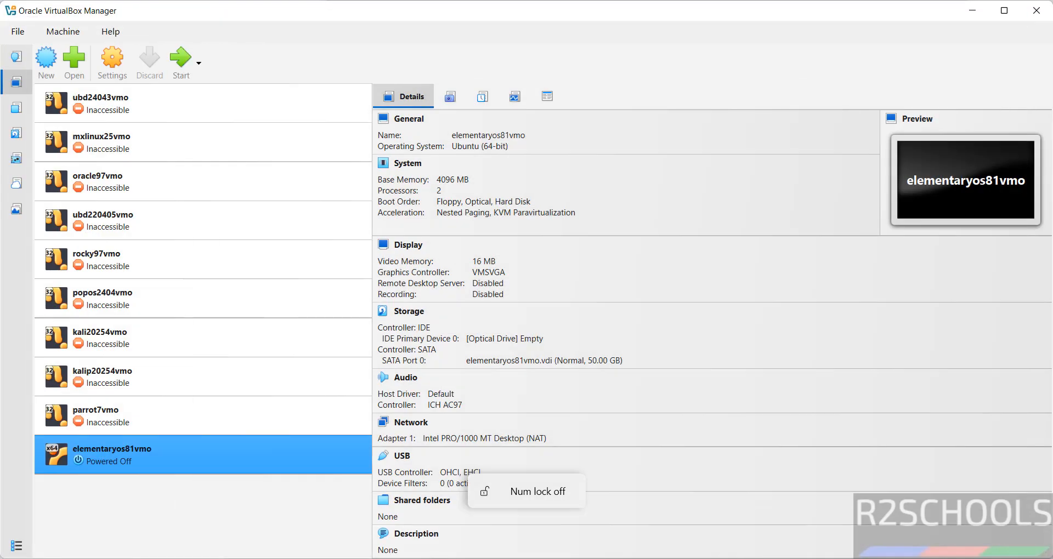
click(190, 76)
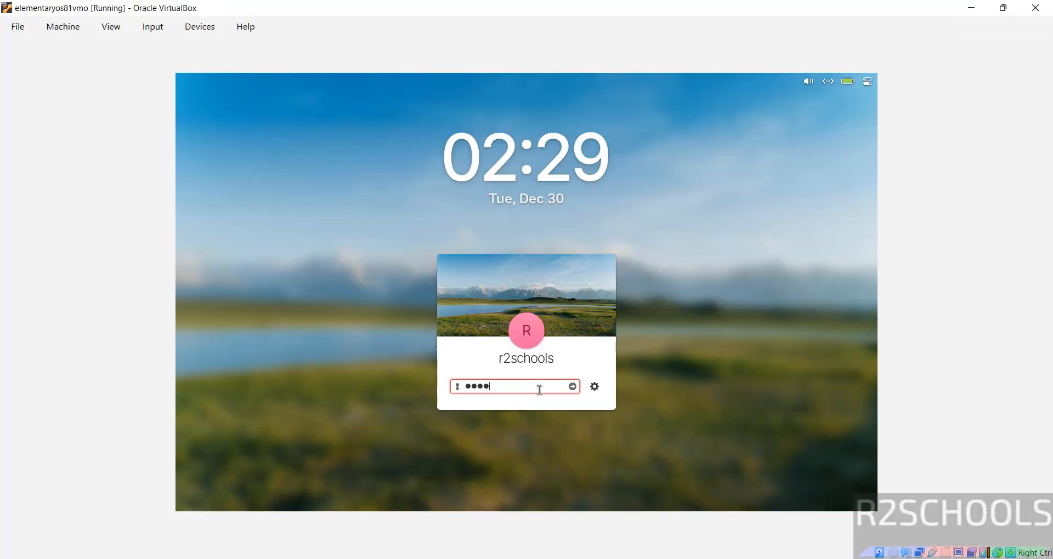
text(**)
key(Return)
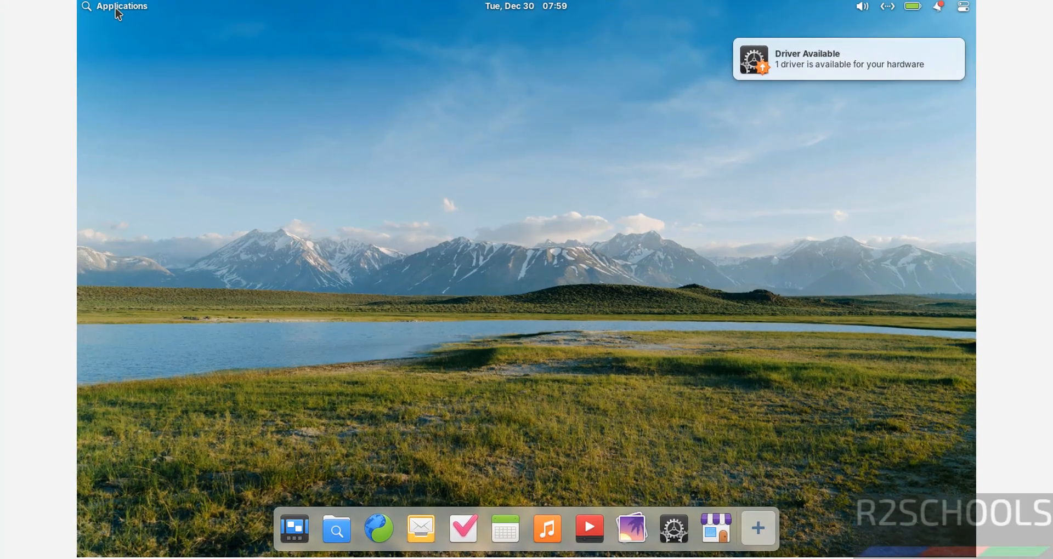
Launch Terminal by searching 'ter' in the Applications menu
click(204, 80)
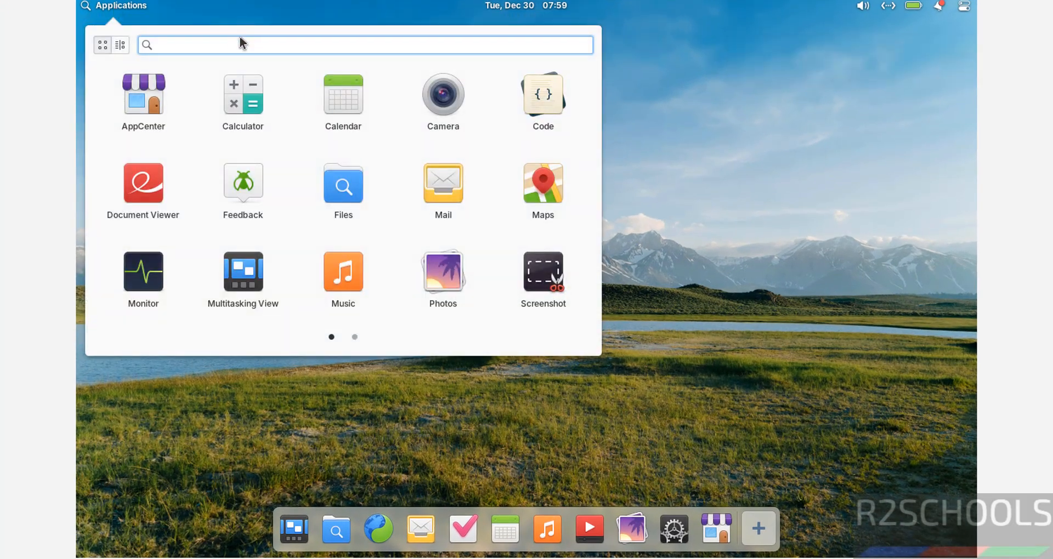
text(ter)
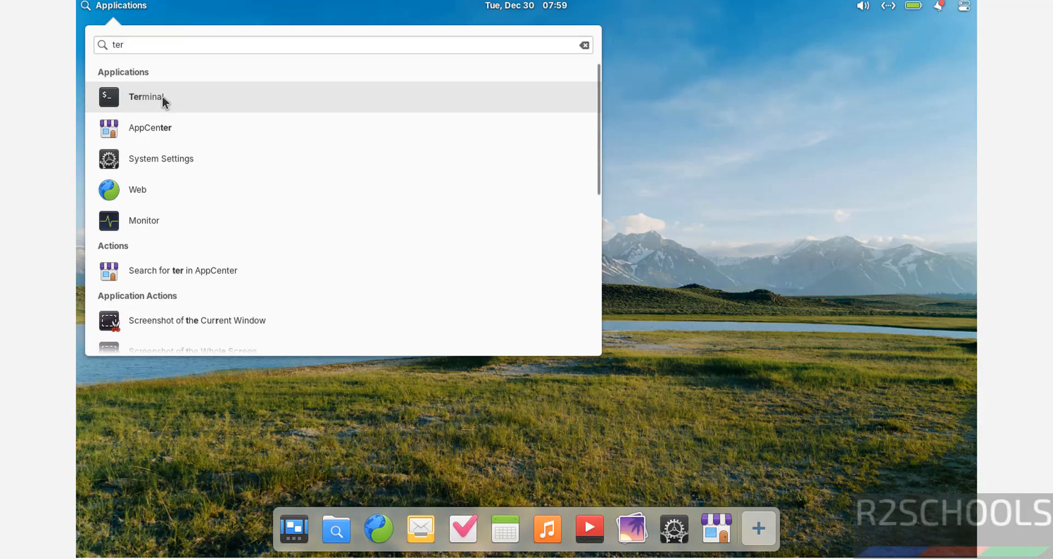
click(163, 96)
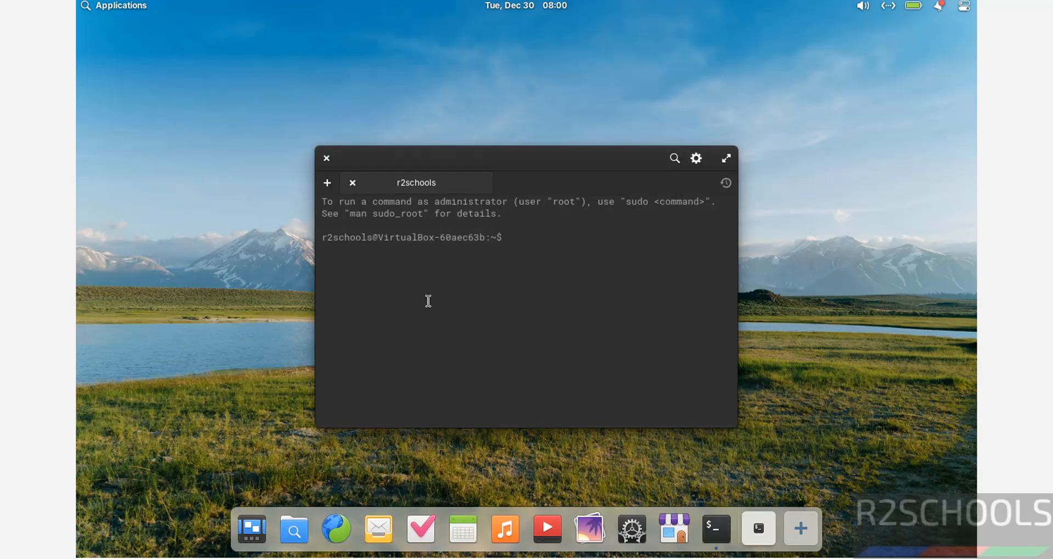
Zoom the Terminal text to 130% and turn on Follow System Style
key(ctrl+plus)
key(ctrl+plus)
key(ctrl+plus)
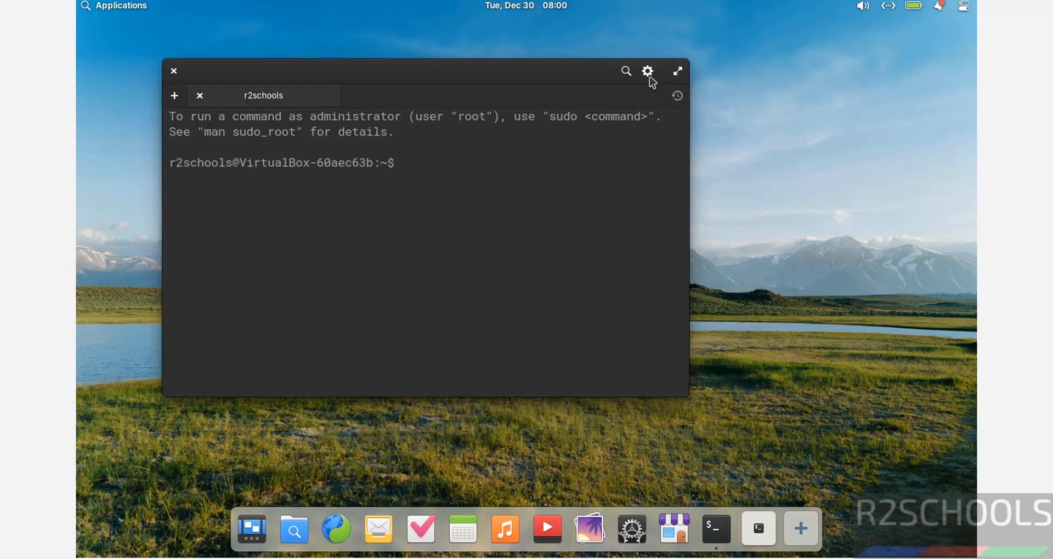
click(648, 72)
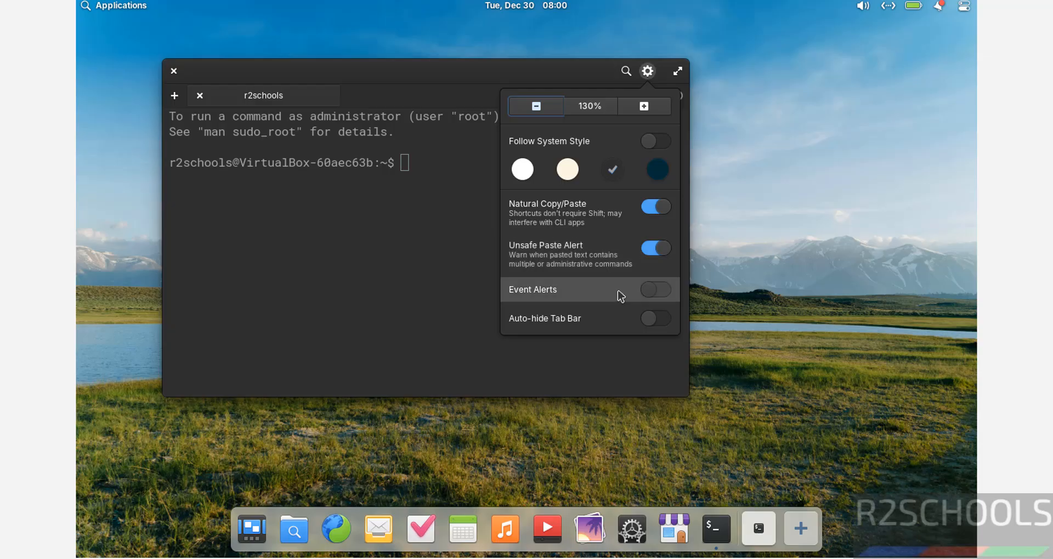
click(658, 143)
Run 'more /etc/os-release' in Terminal, using Tab to complete the file name
click(361, 248)
text(more /etc/)
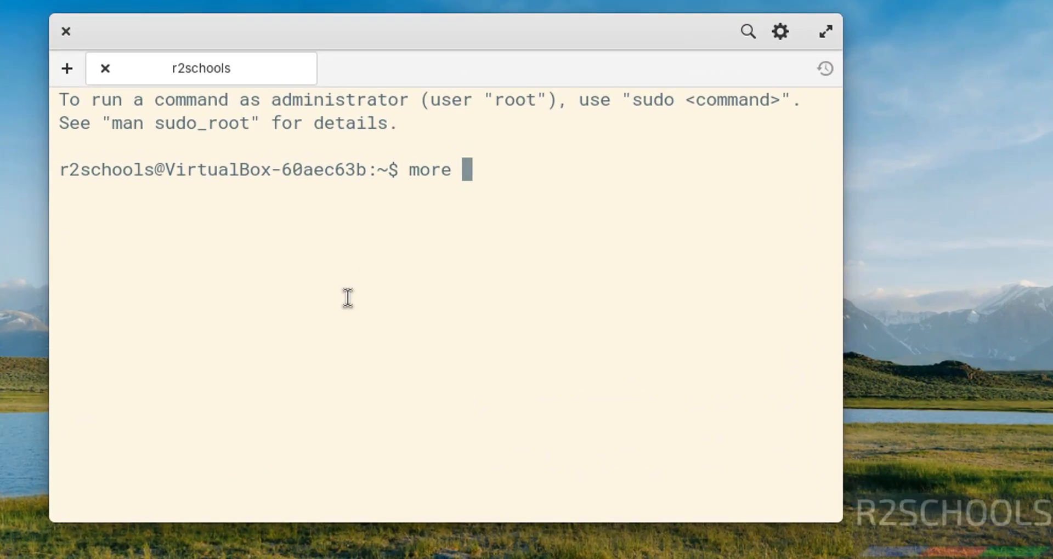
text(os-re)
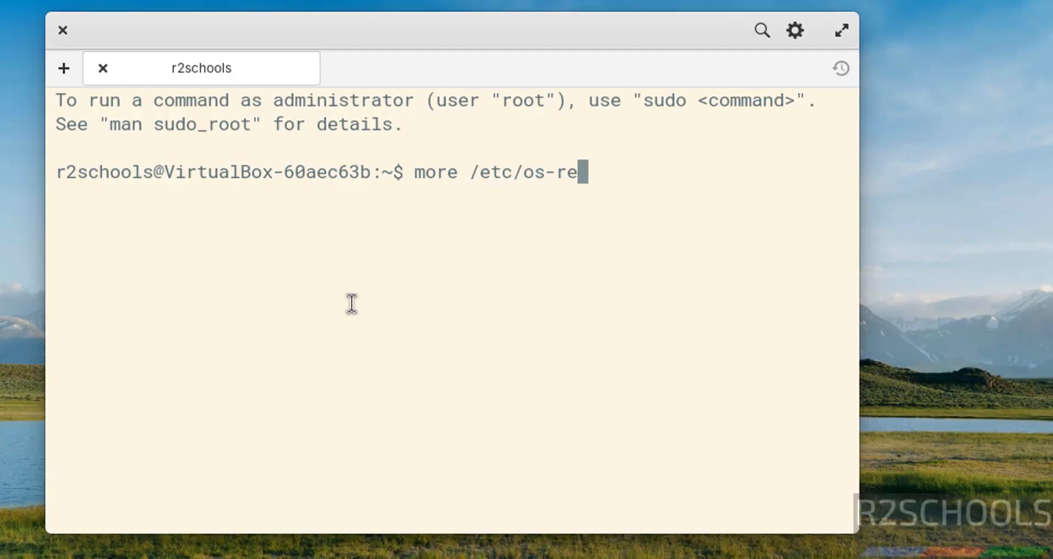
key(Tab)
key(Return)
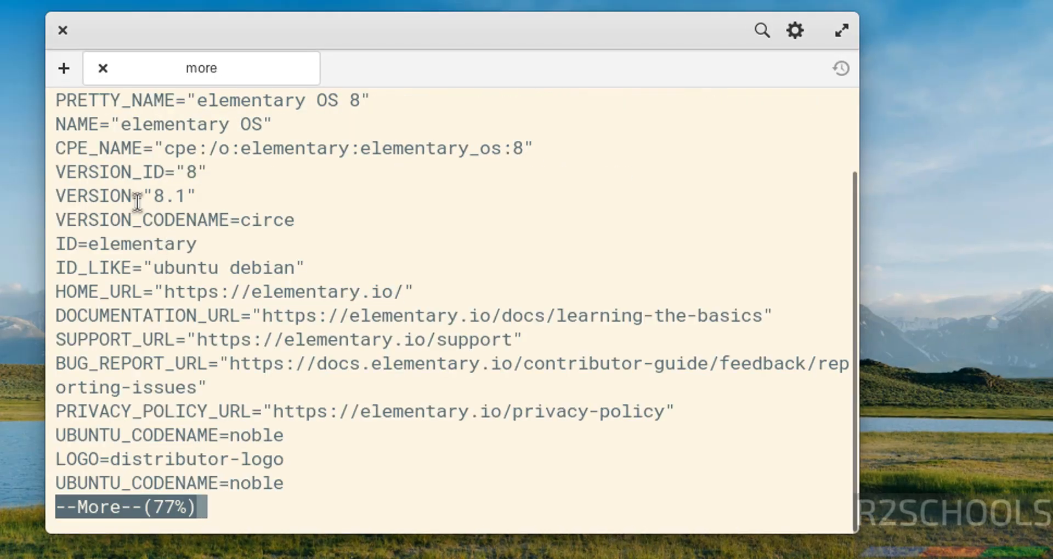
Highlight the 8.1 version, circe codename and noble Ubuntu codename, quitting the viewer with q
drag(135, 193, 184, 193)
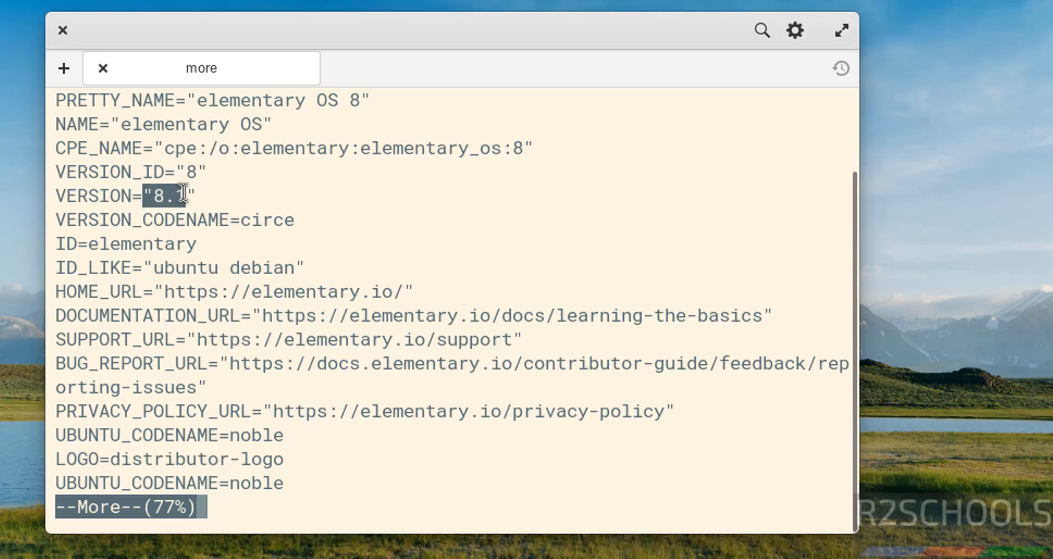
click(420, 167)
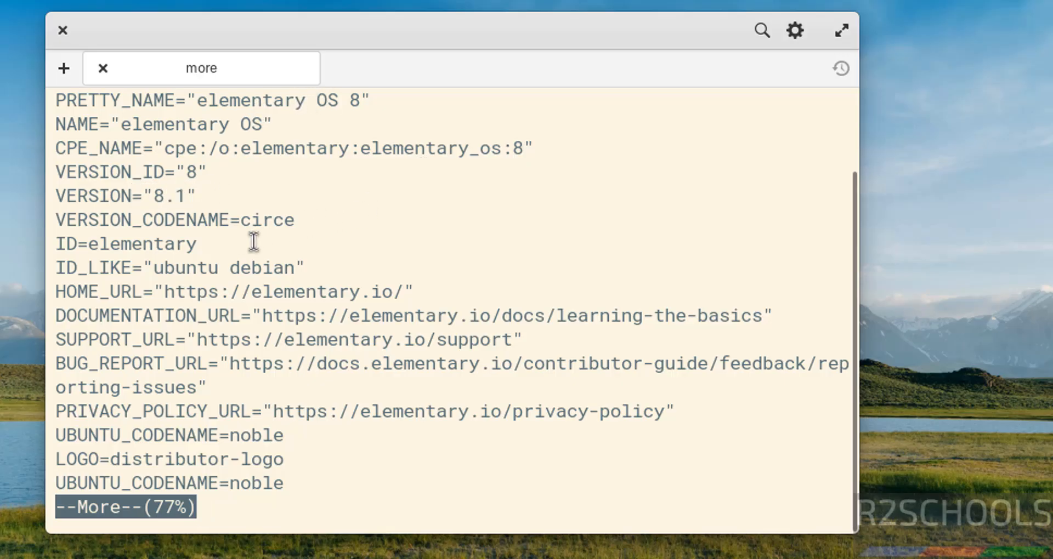
drag(255, 224, 308, 218)
click(280, 233)
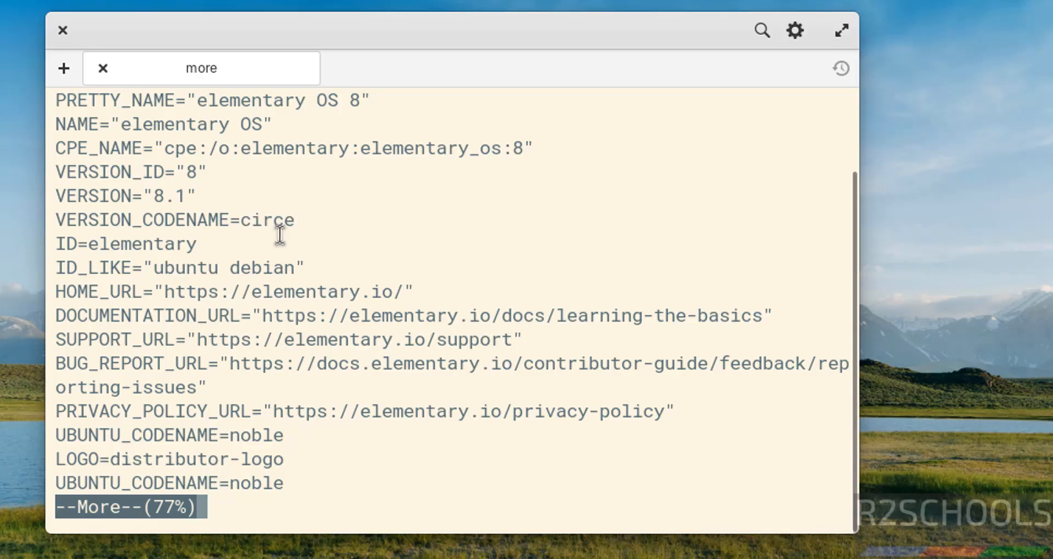
drag(241, 225, 294, 222)
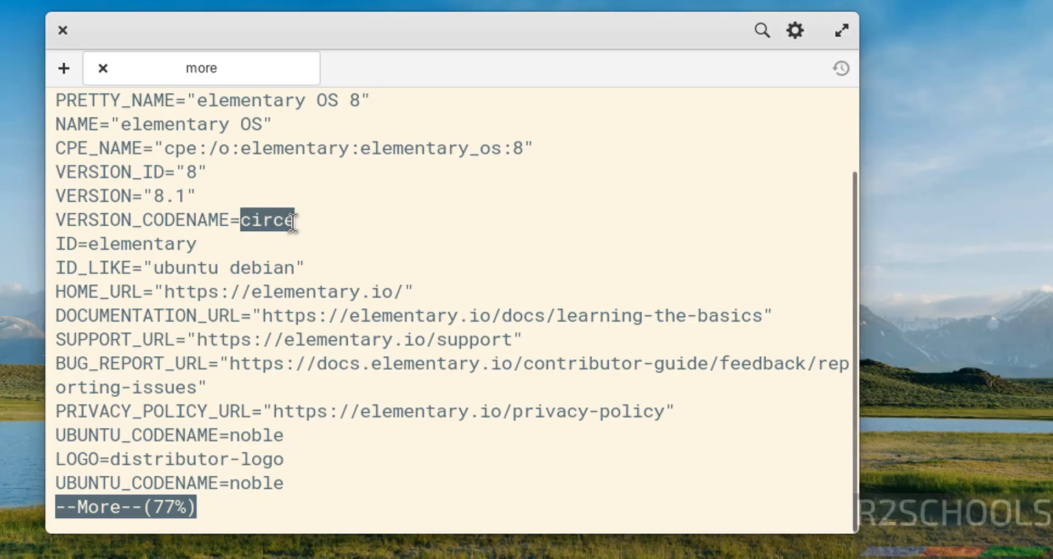
key(q)
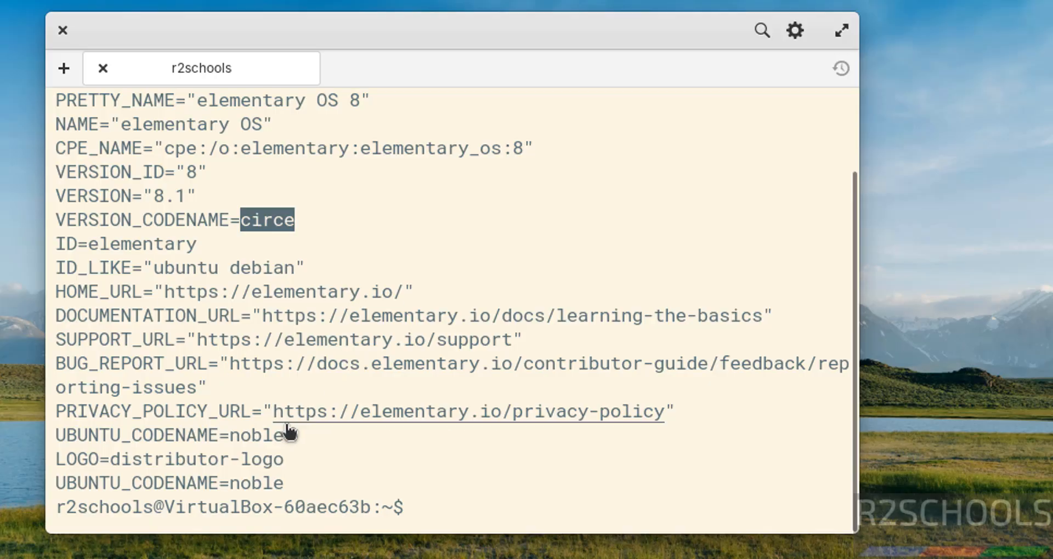
drag(237, 480, 289, 480)
click(589, 340)
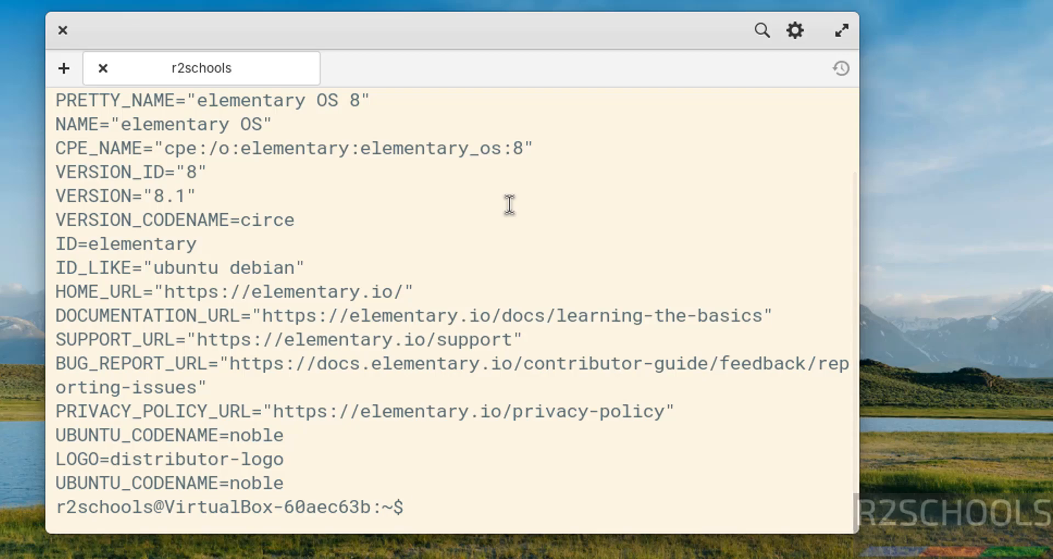
Run 'sudo apt update && sudo apt upgrade', enter the sudo password, and confirm with y
text(sudo )
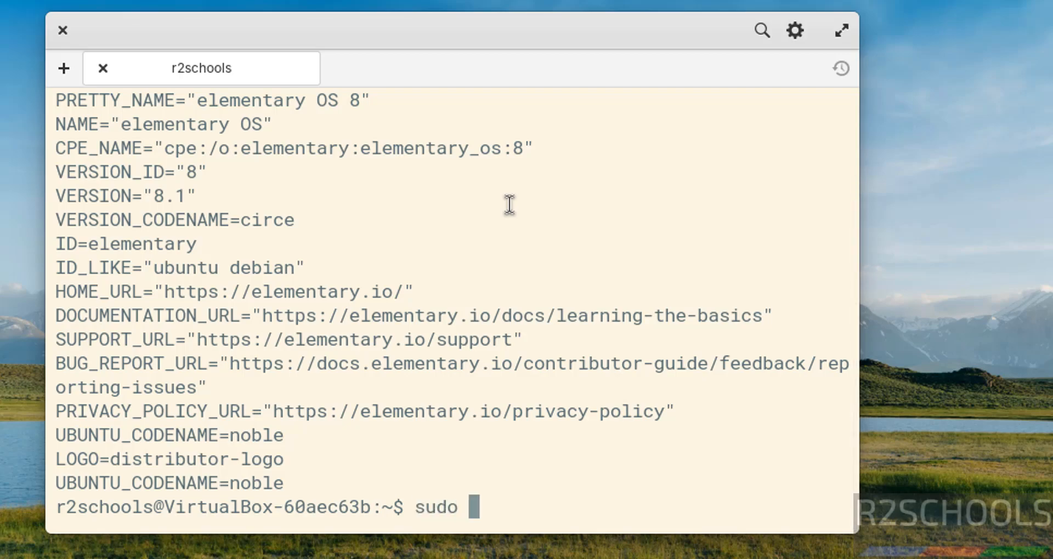
text(apt update )
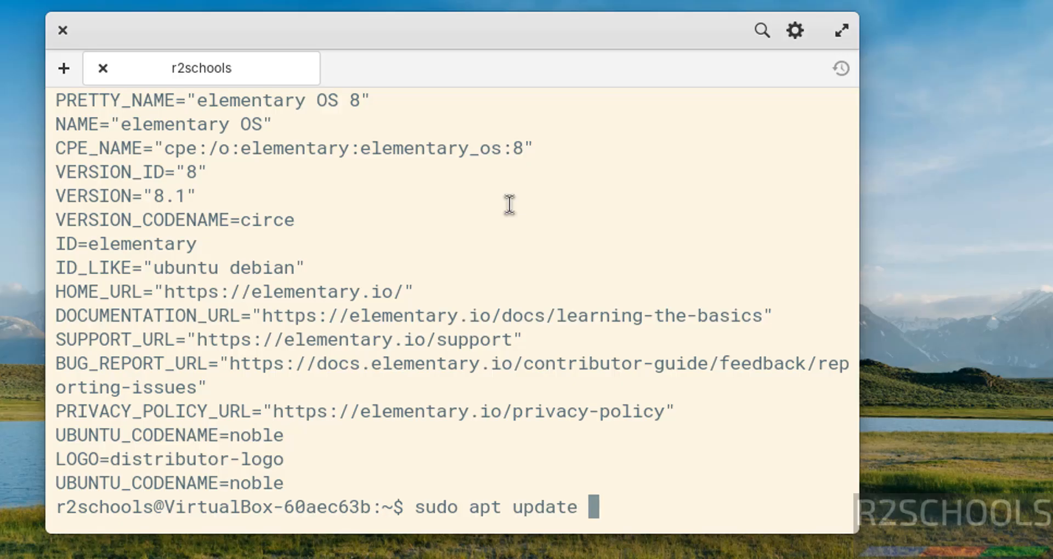
text(&& sudo apt upgrade)
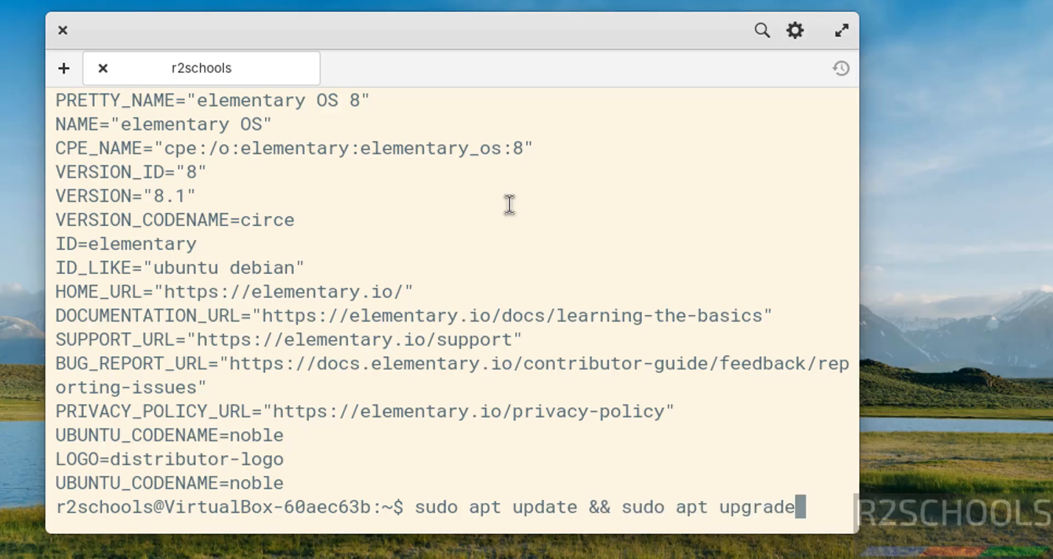
key(Return)
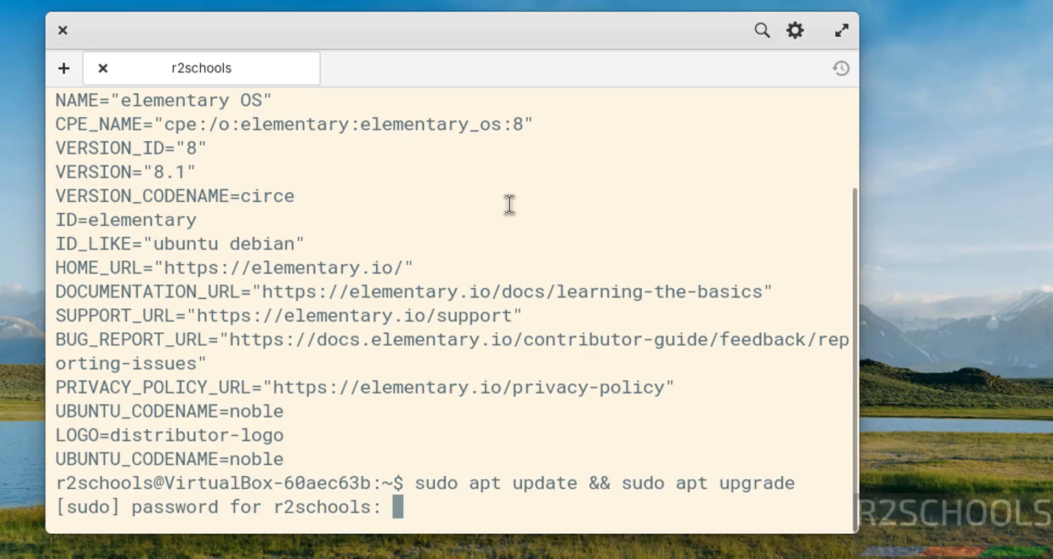
text(*********)
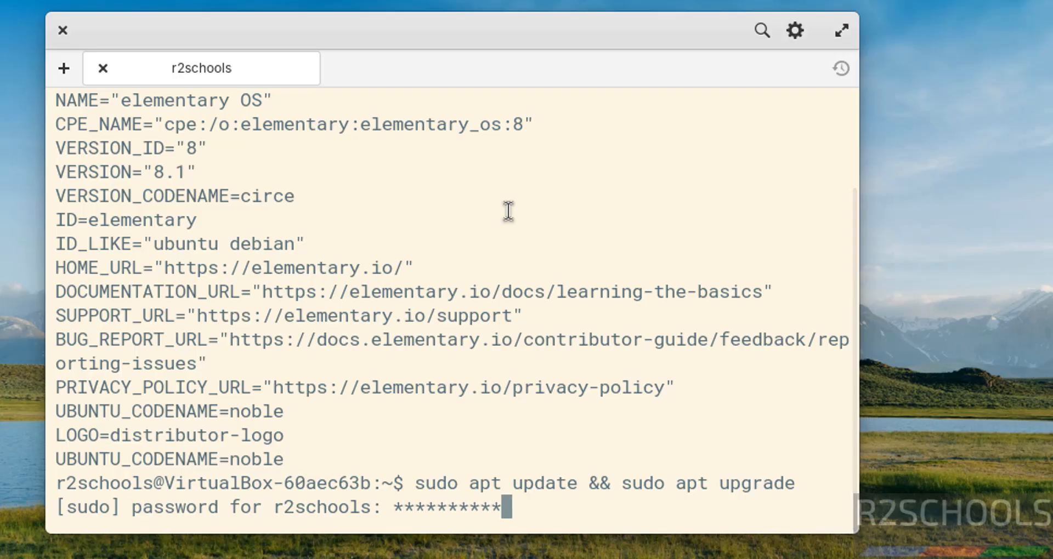
key(Return)
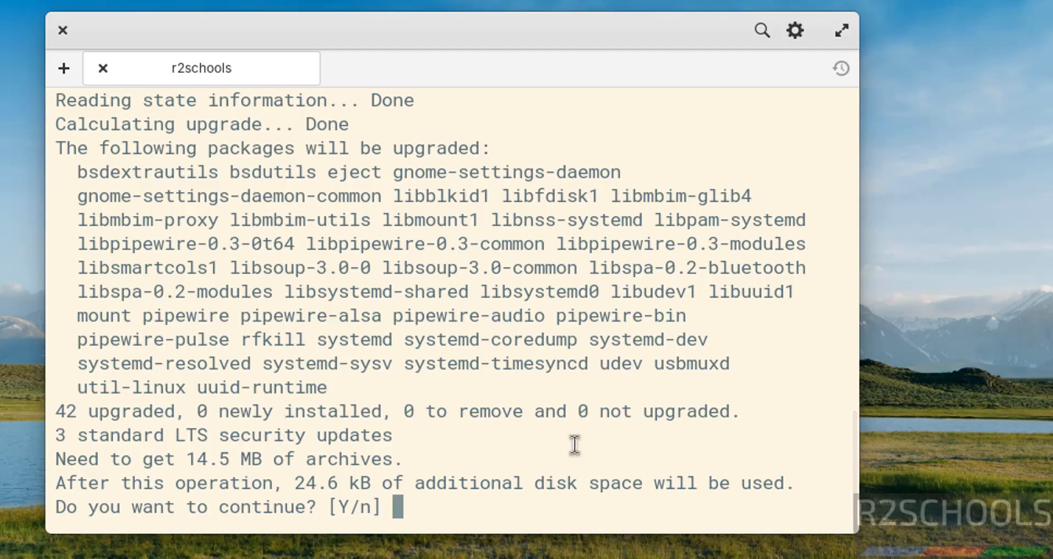
text(y)
key(Return)
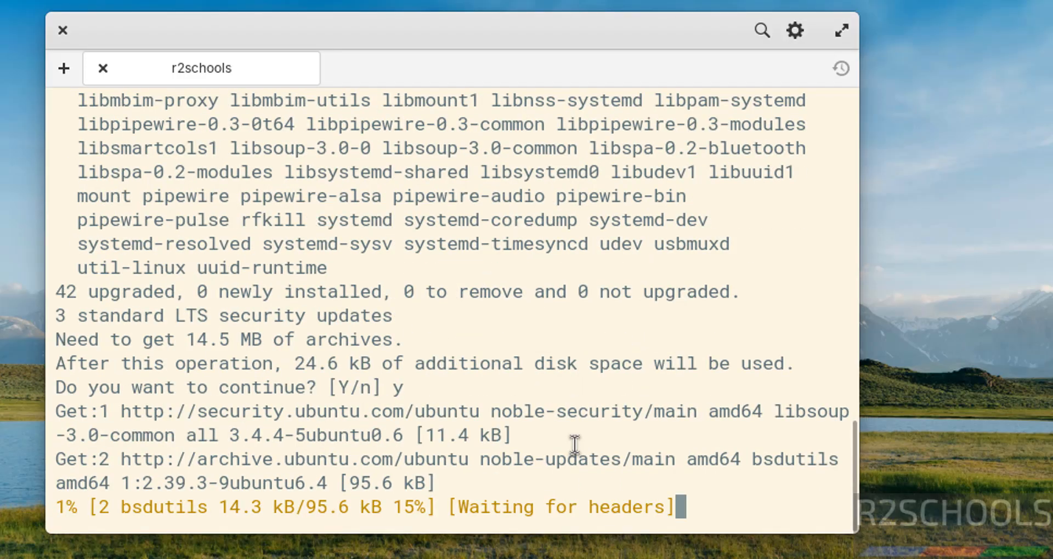